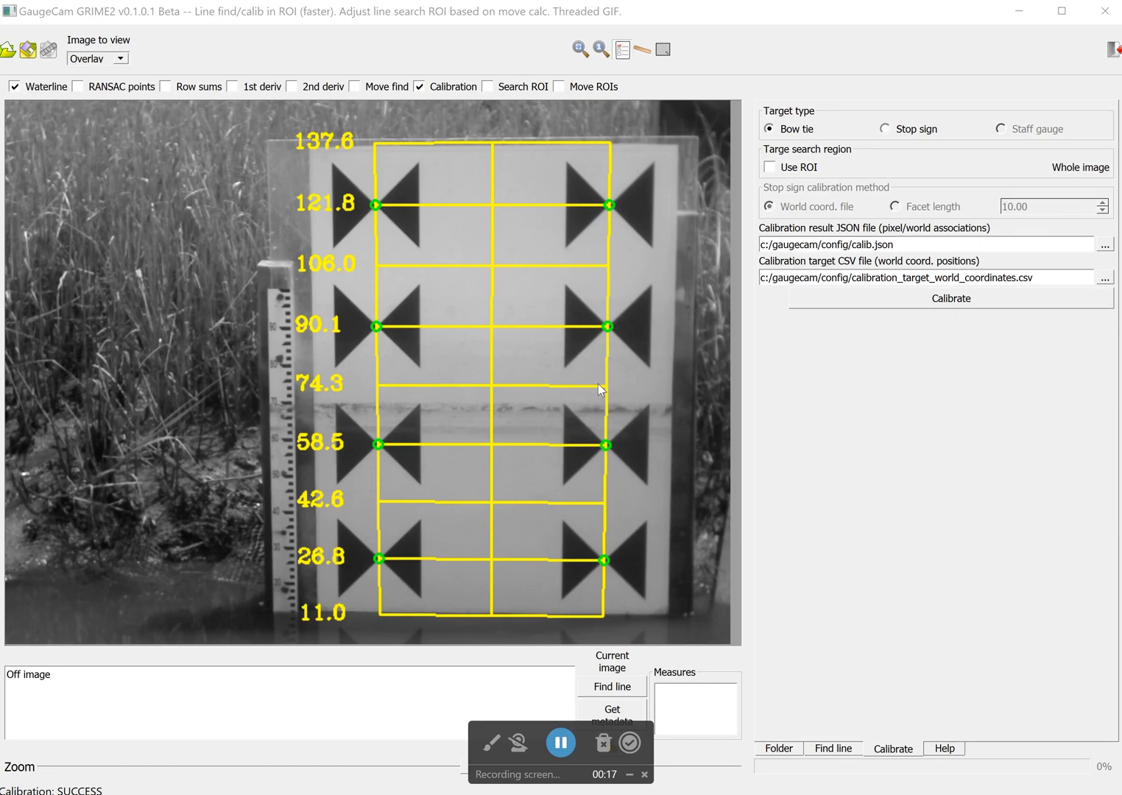
- Open the folder-processing settings for line finding and switch the timestamp source to exif
{"action": "left_click", "coordinate": [835, 749]}
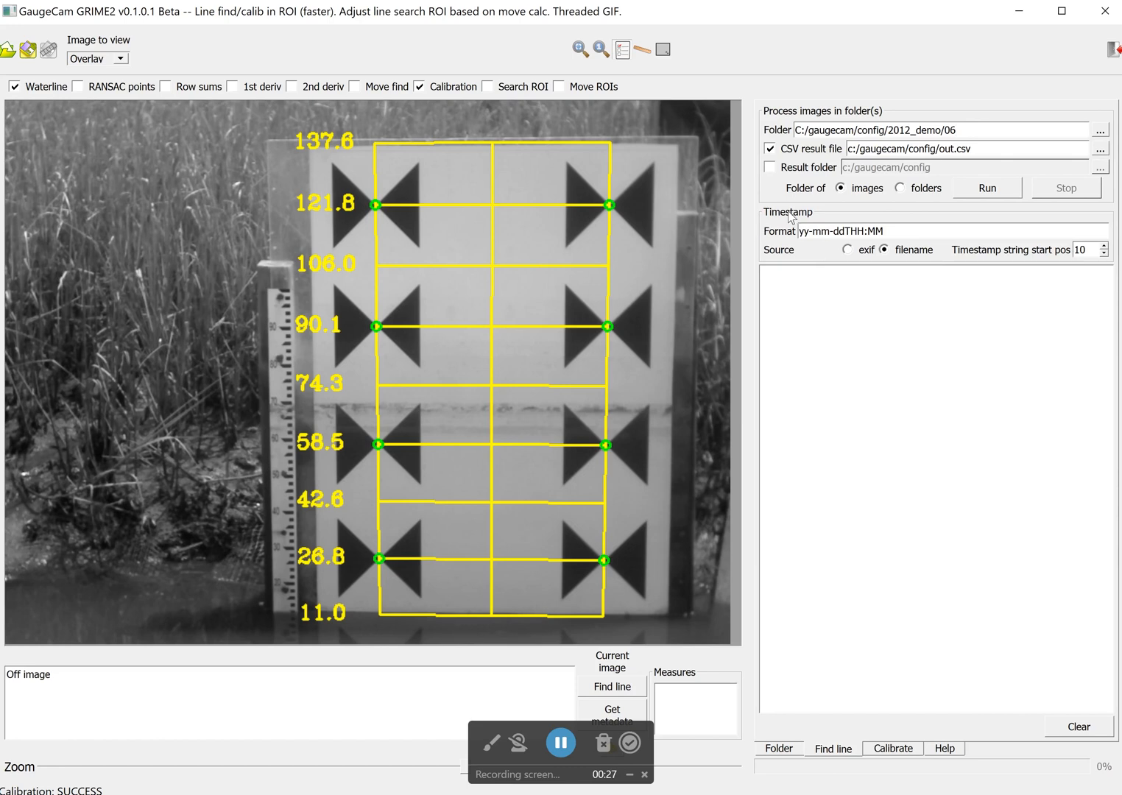
{"action": "left_click_drag", "start_coordinate": [894, 236], "coordinate": [718, 240]}
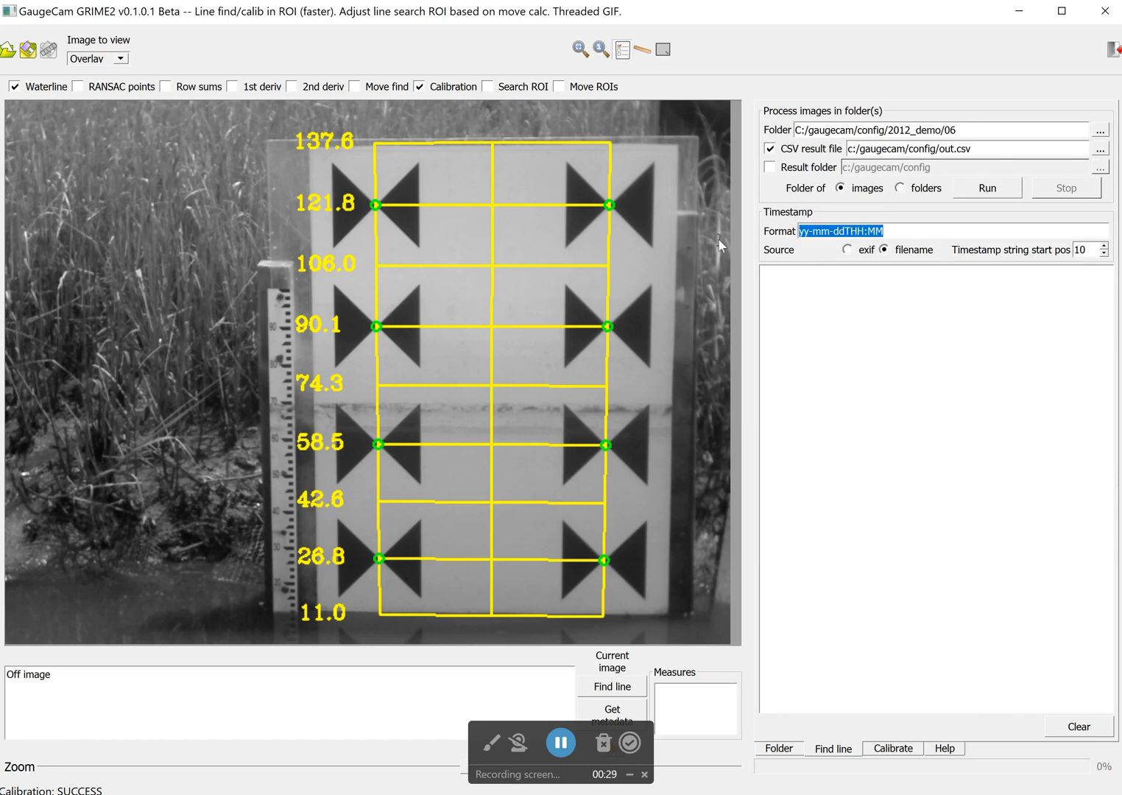
{"action": "left_click", "coordinate": [848, 249]}
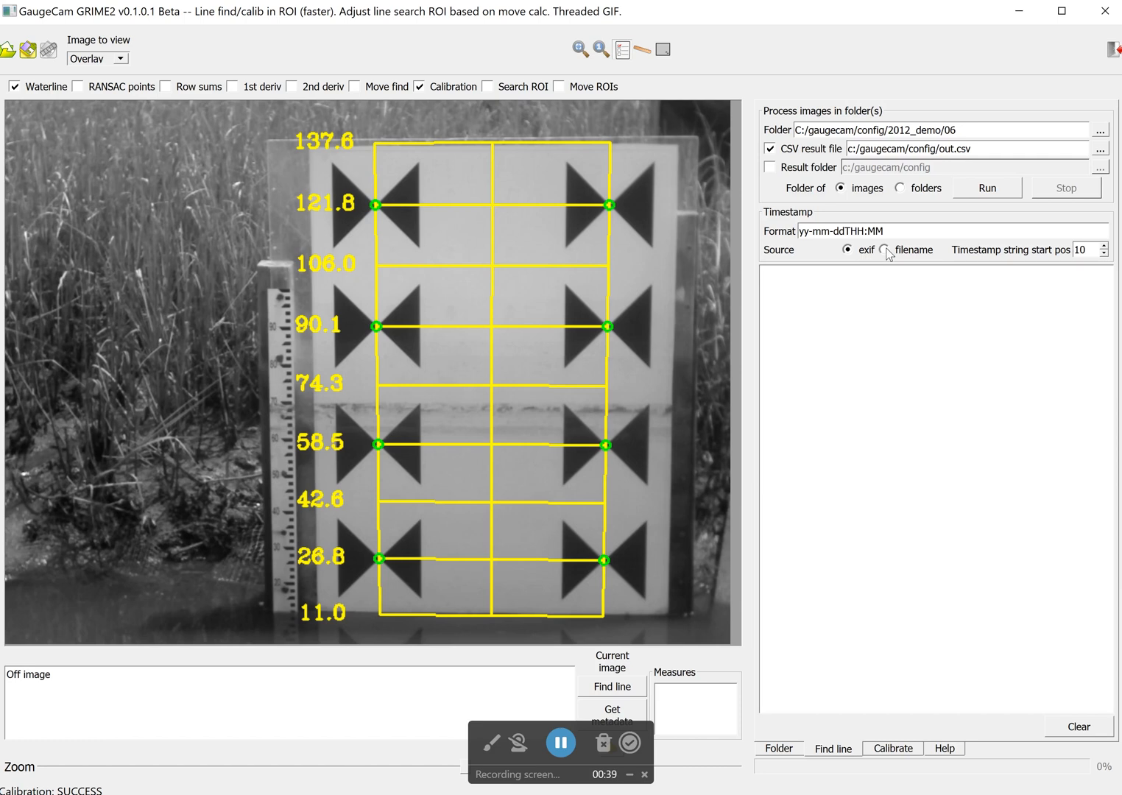
- Get the current image's metadata and examine its exif features, including image size, shutter speed and metadata availability
{"action": "left_click", "coordinate": [622, 726]}
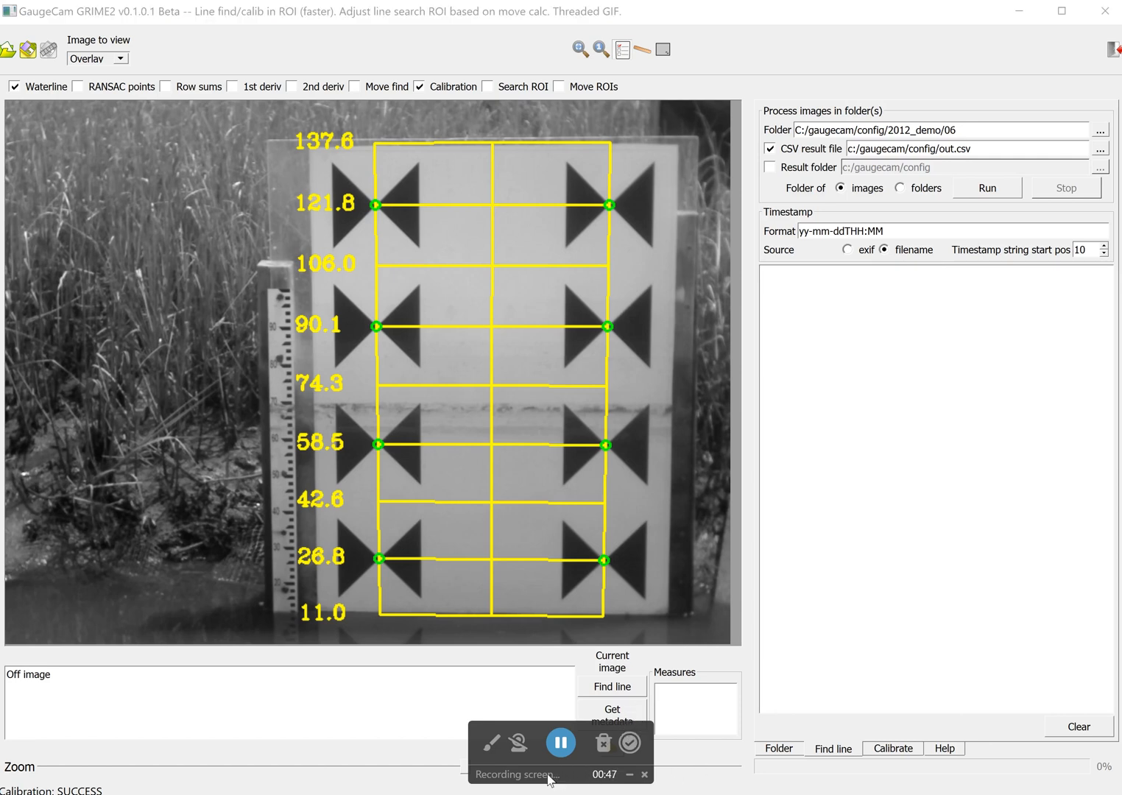
{"action": "left_click", "coordinate": [617, 714]}
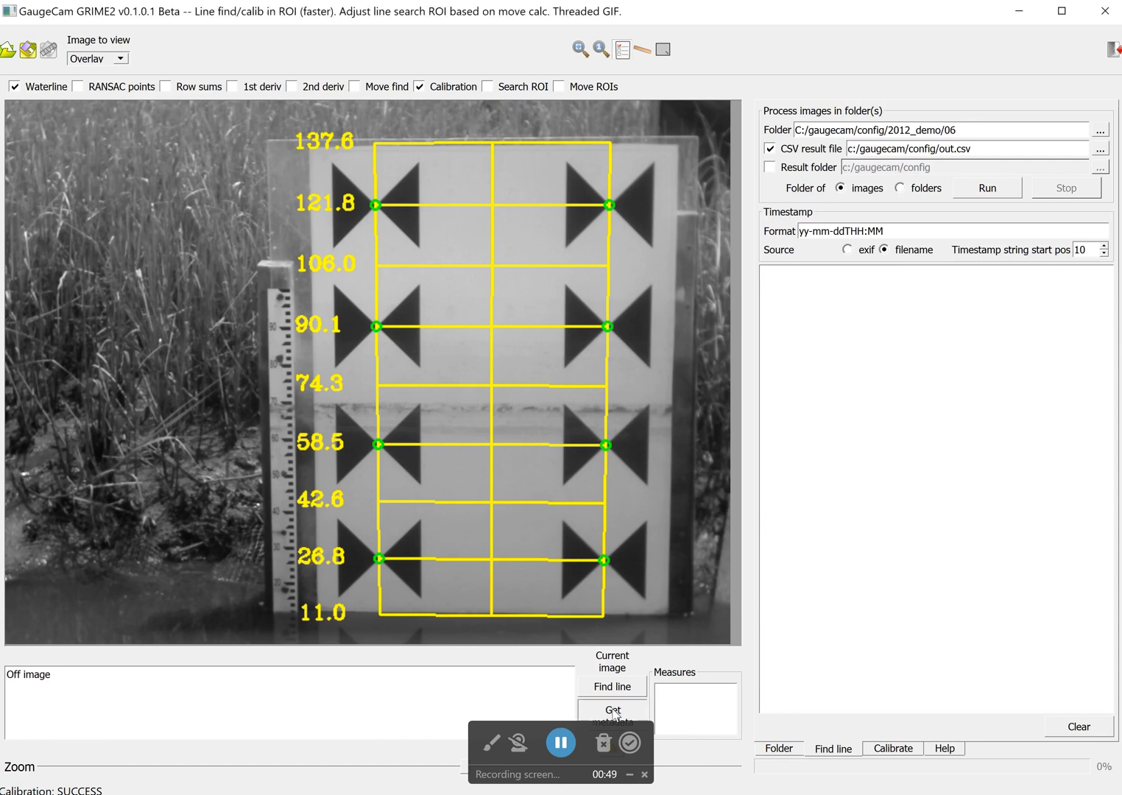
{"action": "left_click", "coordinate": [616, 714]}
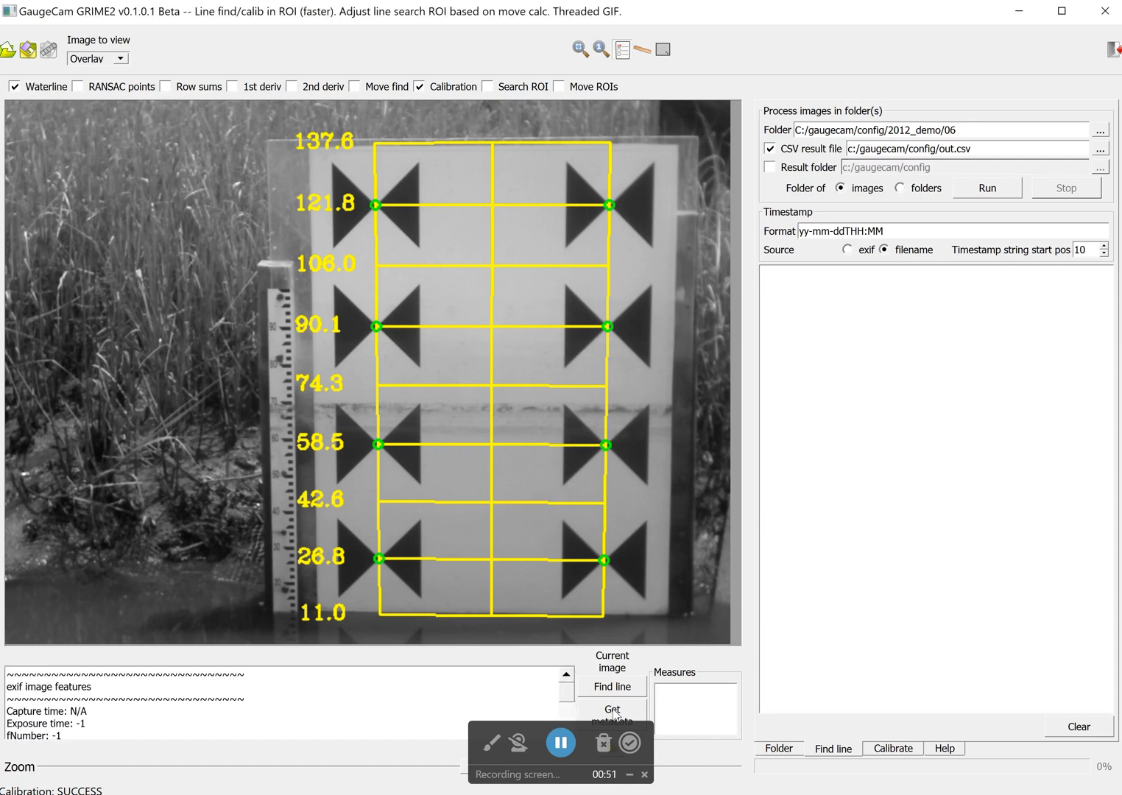
{"action": "scroll", "coordinate": [202, 707], "scroll_direction": "down", "scroll_amount": 2}
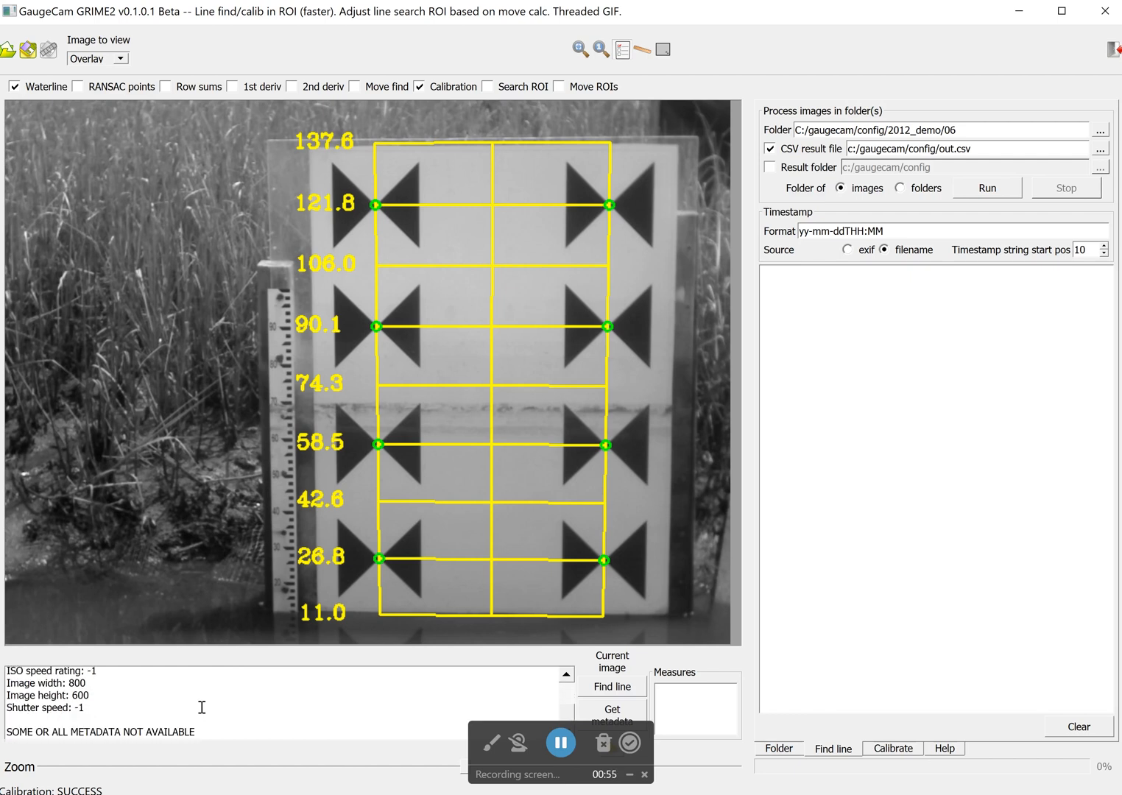
{"action": "left_click_drag", "start_coordinate": [212, 732], "coordinate": [5, 734]}
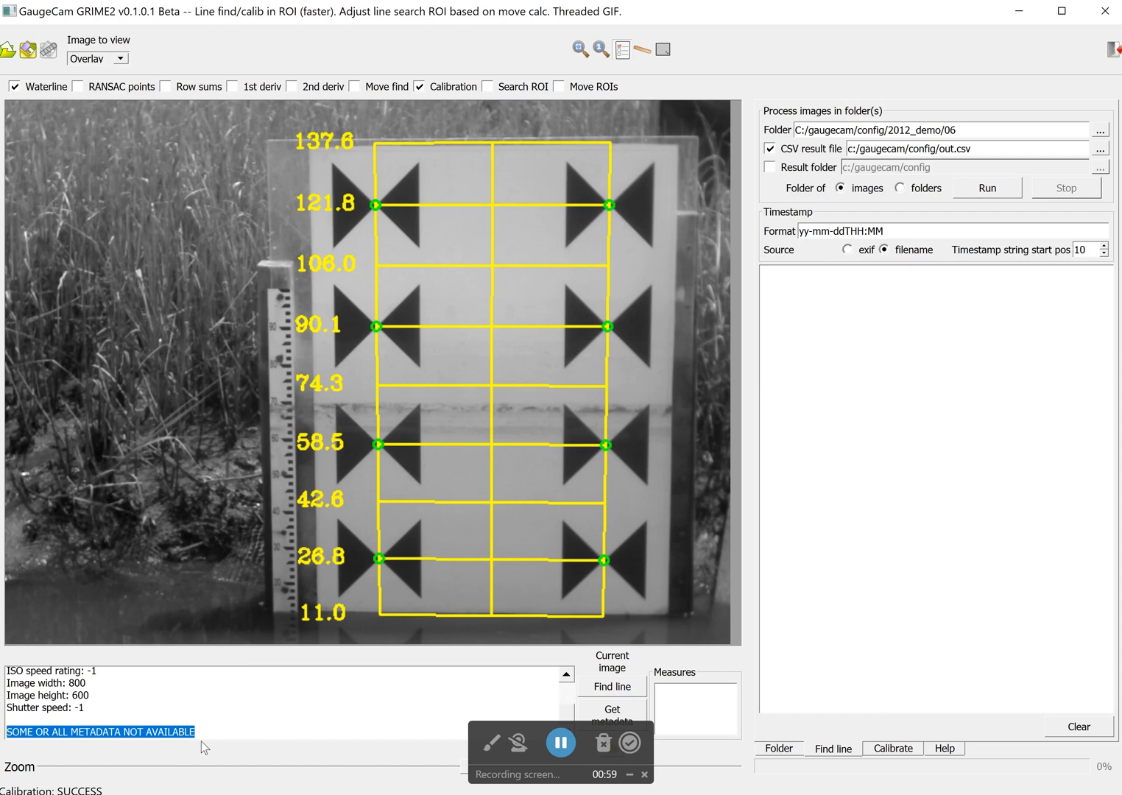
{"action": "left_click_drag", "start_coordinate": [89, 695], "coordinate": [7, 685]}
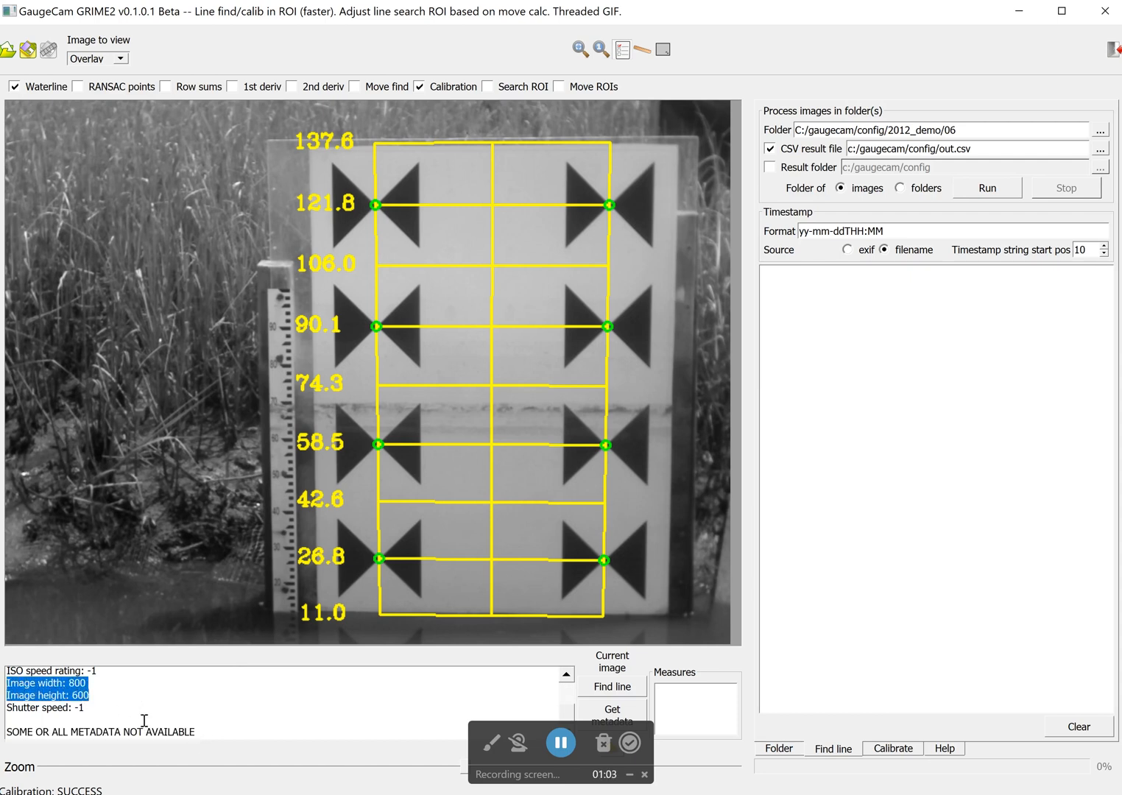
{"action": "scroll", "coordinate": [144, 720], "scroll_direction": "up", "scroll_amount": 2}
{"action": "left_click", "coordinate": [96, 709]}
{"action": "left_click_drag", "start_coordinate": [96, 709], "coordinate": [2, 706]}
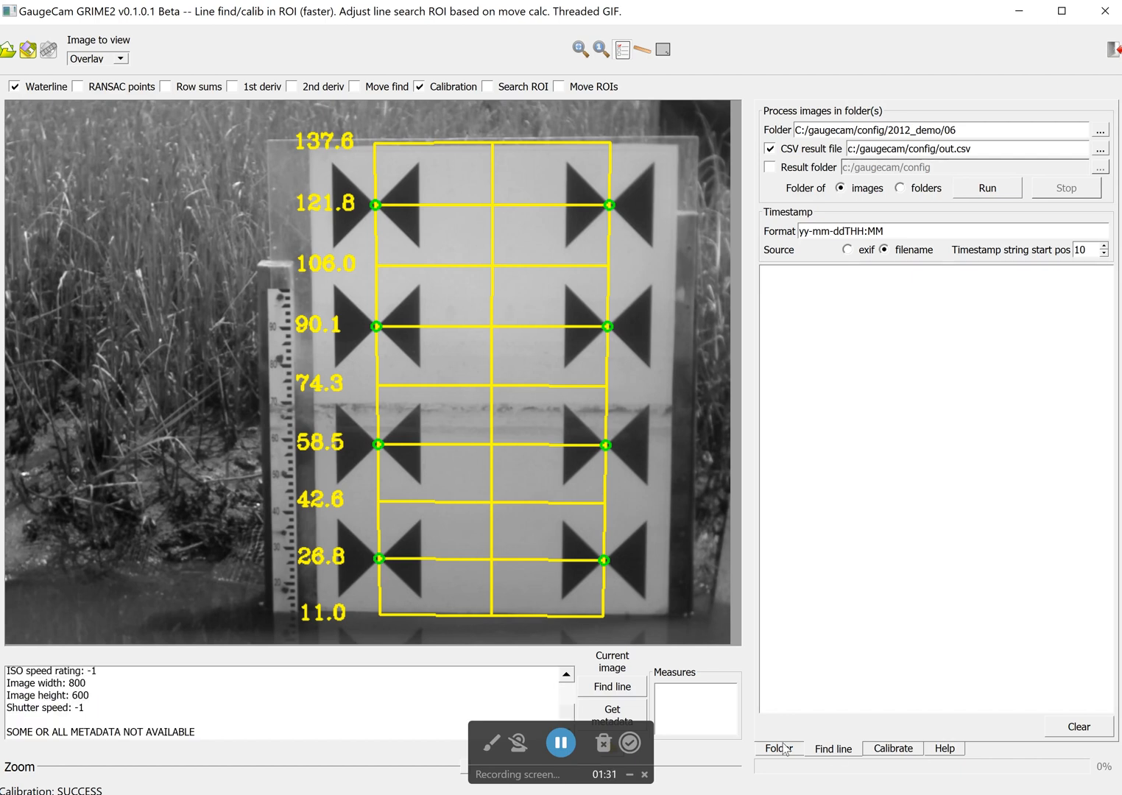
- Check the timestamp pattern in the folder's image filenames and set the timestamp format to yy-mm-dd-HH-MM
{"action": "left_click", "coordinate": [780, 749]}
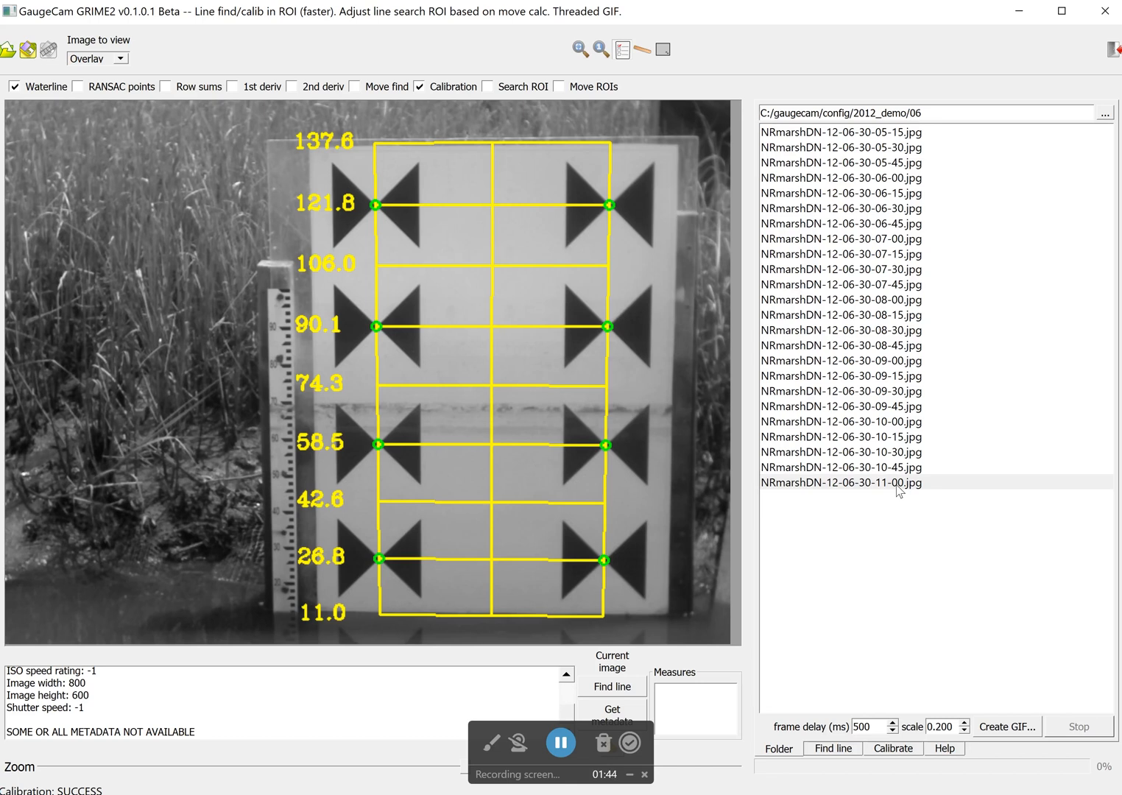
{"action": "left_click", "coordinate": [907, 749]}
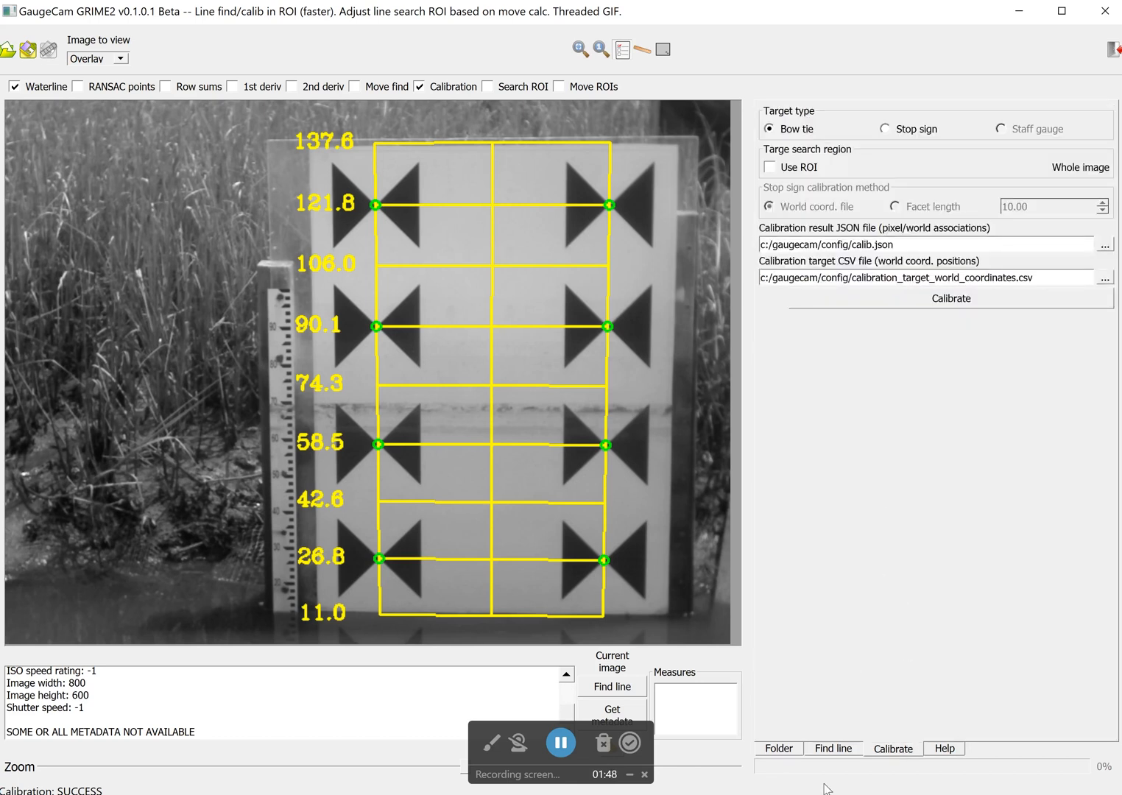
{"action": "left_click", "coordinate": [835, 749]}
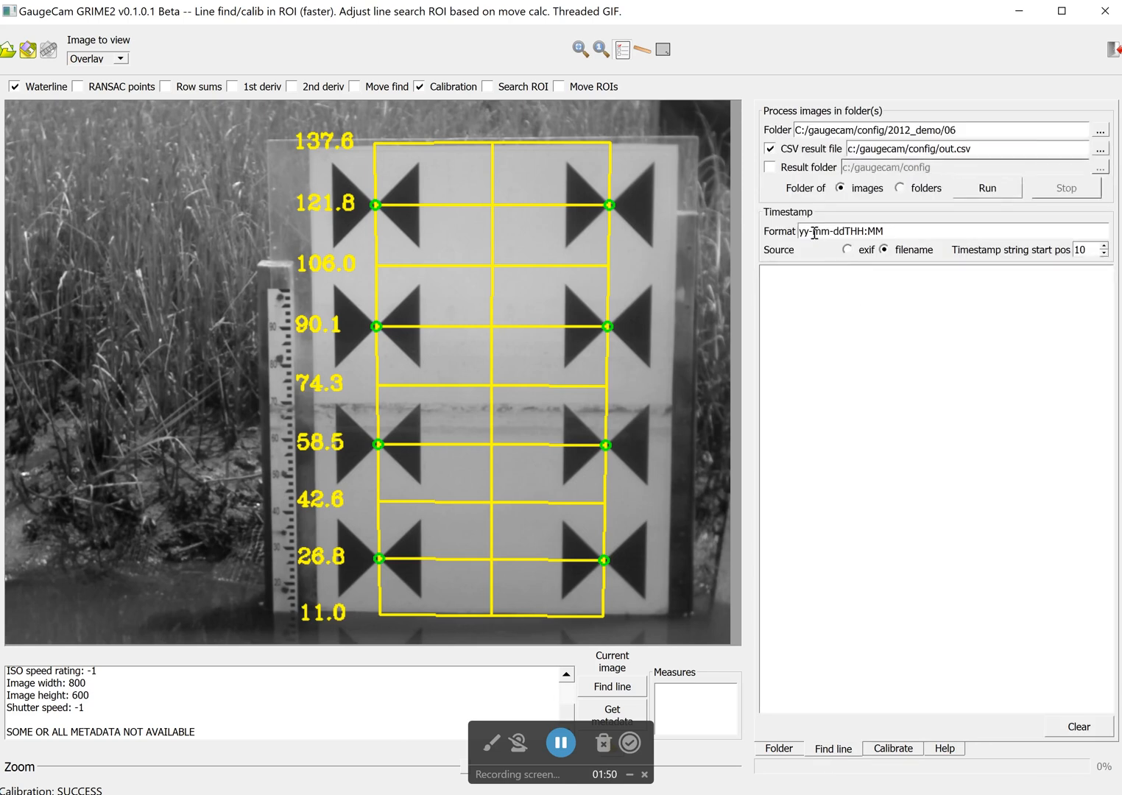
{"action": "left_click_drag", "start_coordinate": [801, 230], "coordinate": [919, 233]}
{"action": "left_click", "coordinate": [857, 232]}
{"action": "left_click_drag", "start_coordinate": [844, 231], "coordinate": [901, 231]}
{"action": "key", "text": "shift+Home"}
{"action": "key", "text": "Right"}
{"action": "key", "text": "shift+Right"}
{"action": "type", "text": "-"}
{"action": "double_click", "coordinate": [862, 230]}
{"action": "type", "text": "-"}
- Check the timestamp start position 10 against the image filenames and run line finding on the 2012_demo/06 folder
{"action": "left_click", "coordinate": [785, 749]}
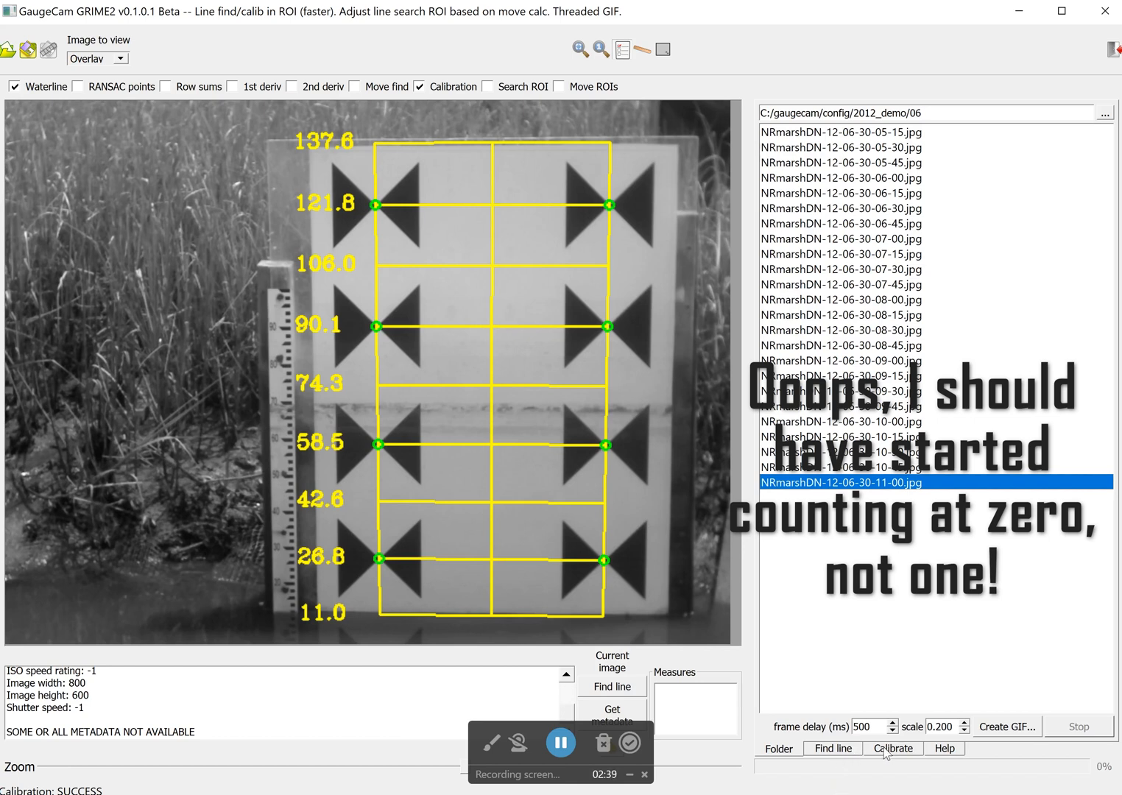
{"action": "left_click", "coordinate": [834, 748]}
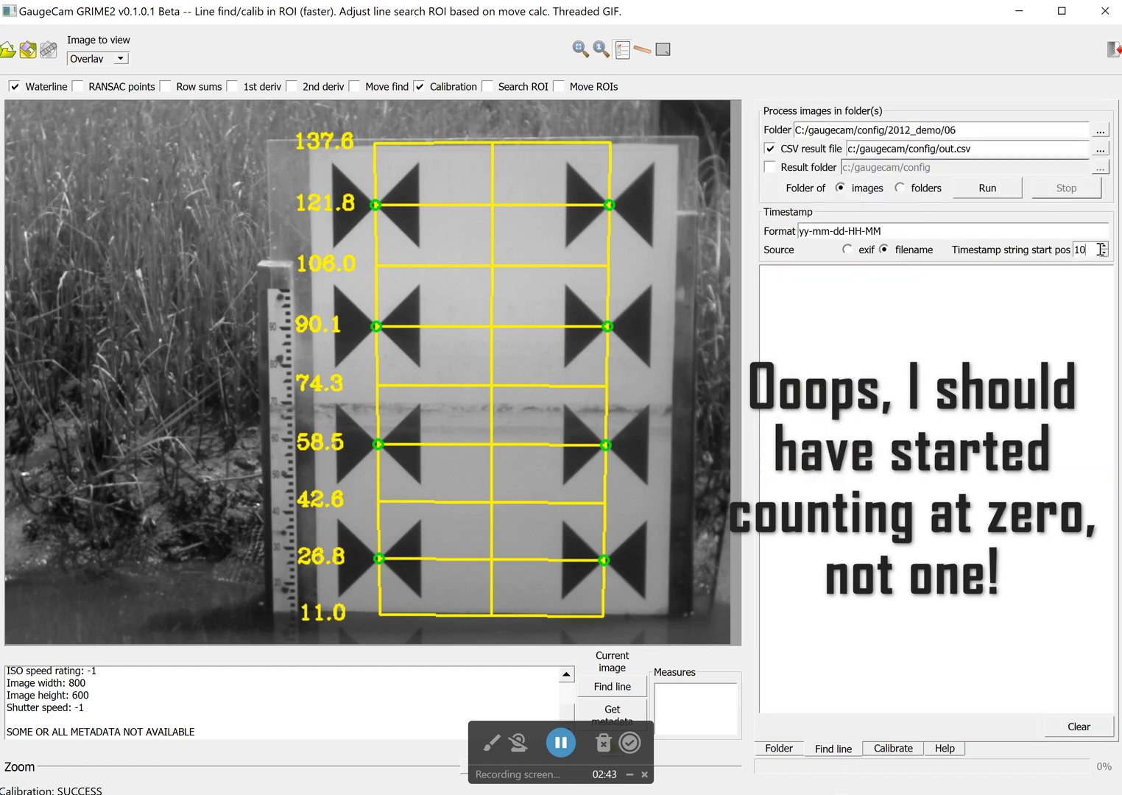
{"action": "left_click_drag", "start_coordinate": [1101, 250], "coordinate": [1033, 245]}
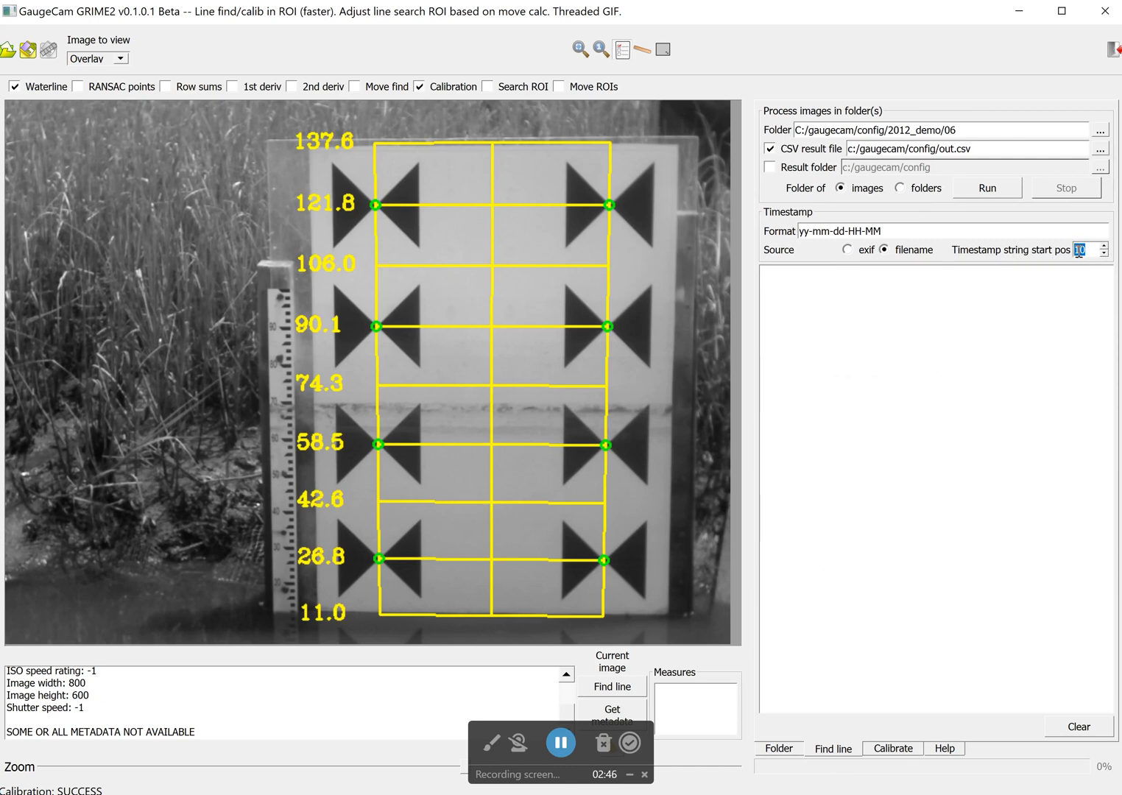
{"action": "left_click", "coordinate": [992, 189]}
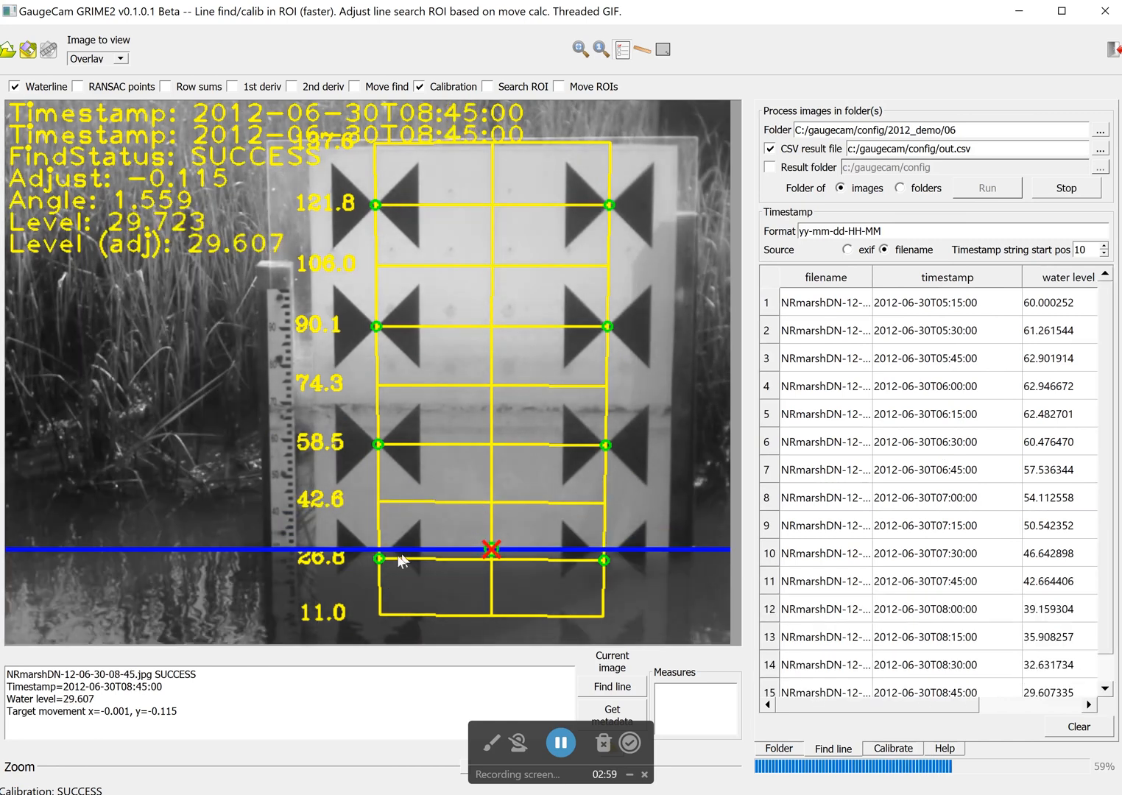
{"action": "left_click_drag", "start_coordinate": [64, 674], "coordinate": [92, 670]}
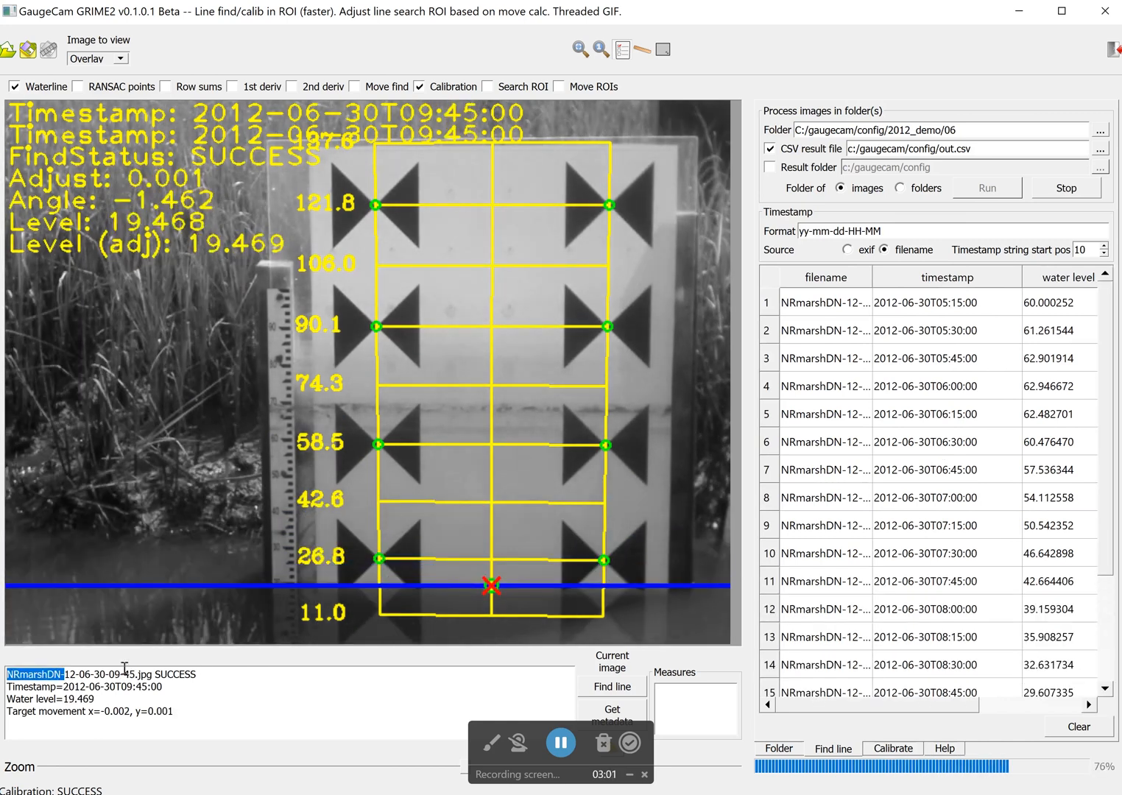
{"action": "triple_click", "coordinate": [187, 664]}
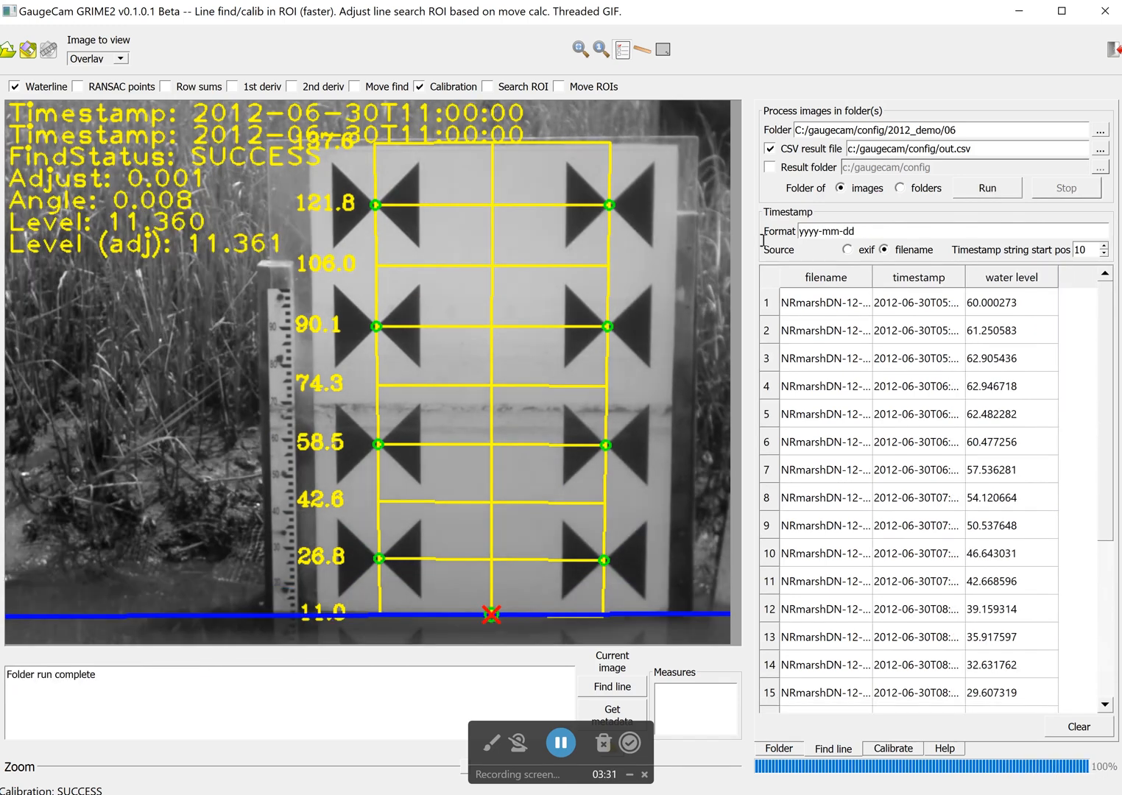
- Run line finding on the image folder with the timestamp format yyyy-mm-dd and start position 10
{"action": "left_click_drag", "start_coordinate": [857, 232], "coordinate": [764, 240]}
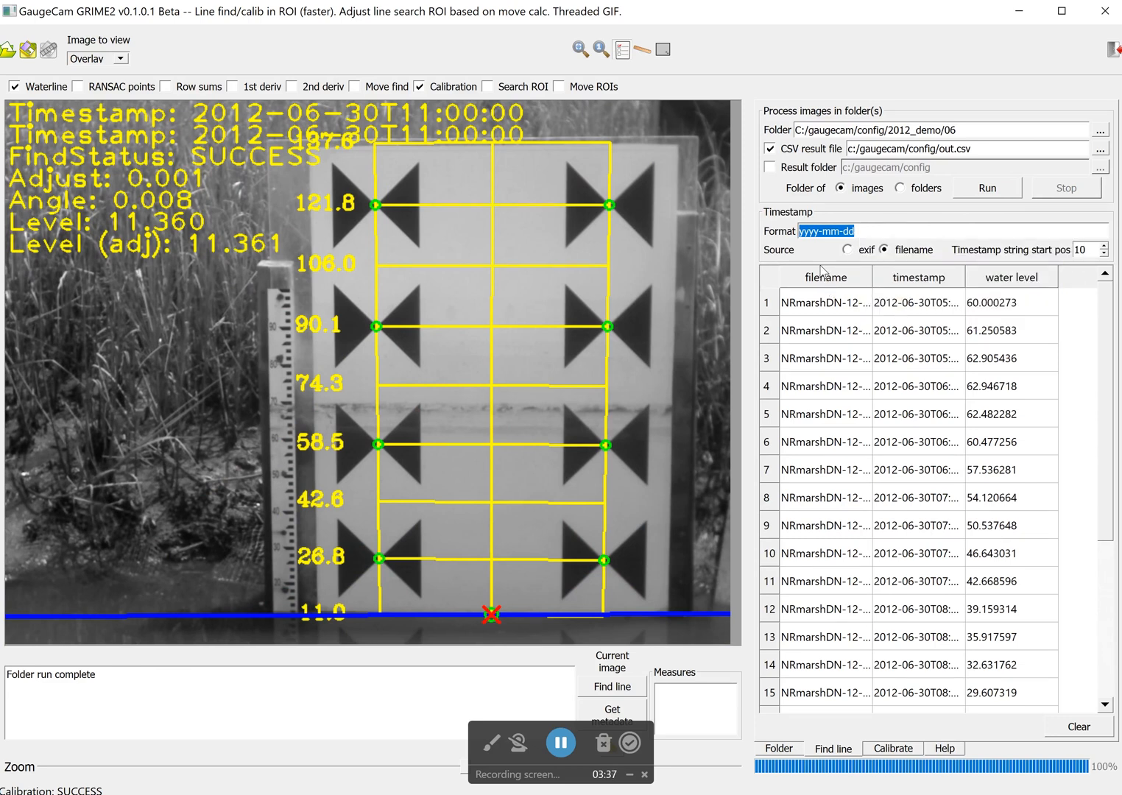
{"action": "left_click", "coordinate": [1008, 194]}
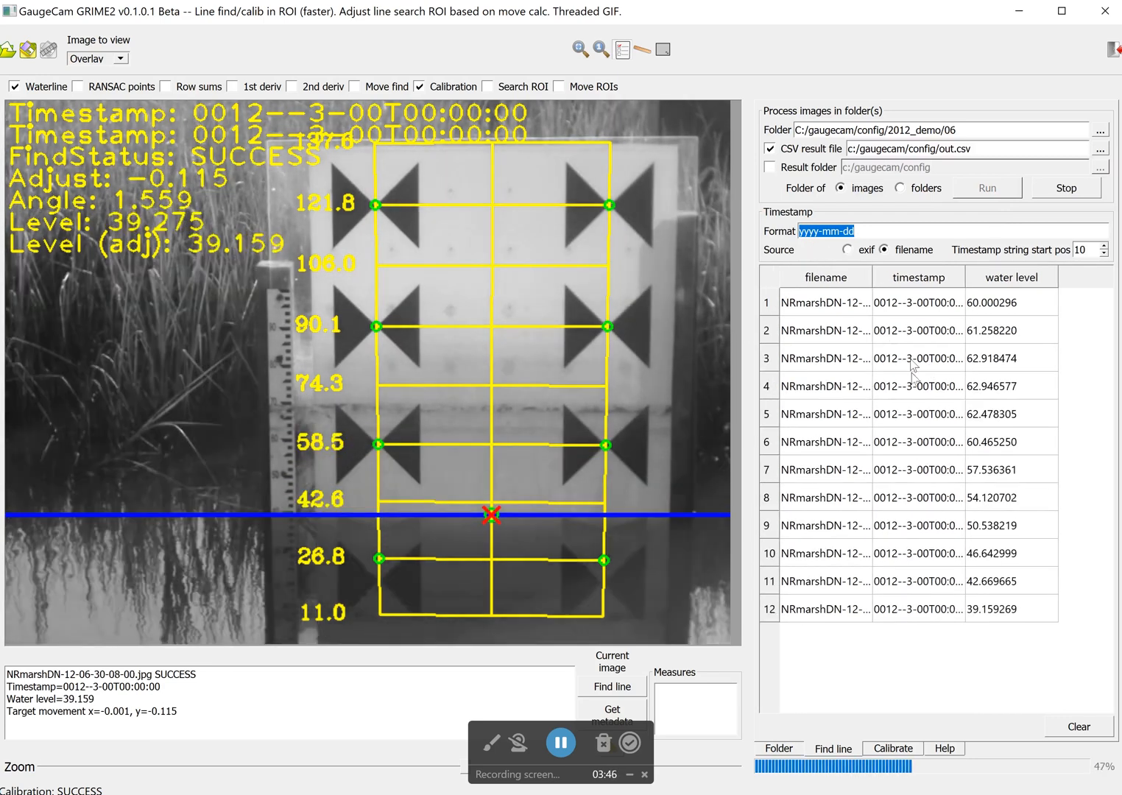
- Set the timestamp string start position to 0, stop the current folder run and run it again
{"action": "left_click", "coordinate": [1104, 254]}
{"action": "left_click", "coordinate": [1103, 254]}
{"action": "left_click", "coordinate": [1104, 254]}
{"action": "left_click", "coordinate": [1104, 254]}
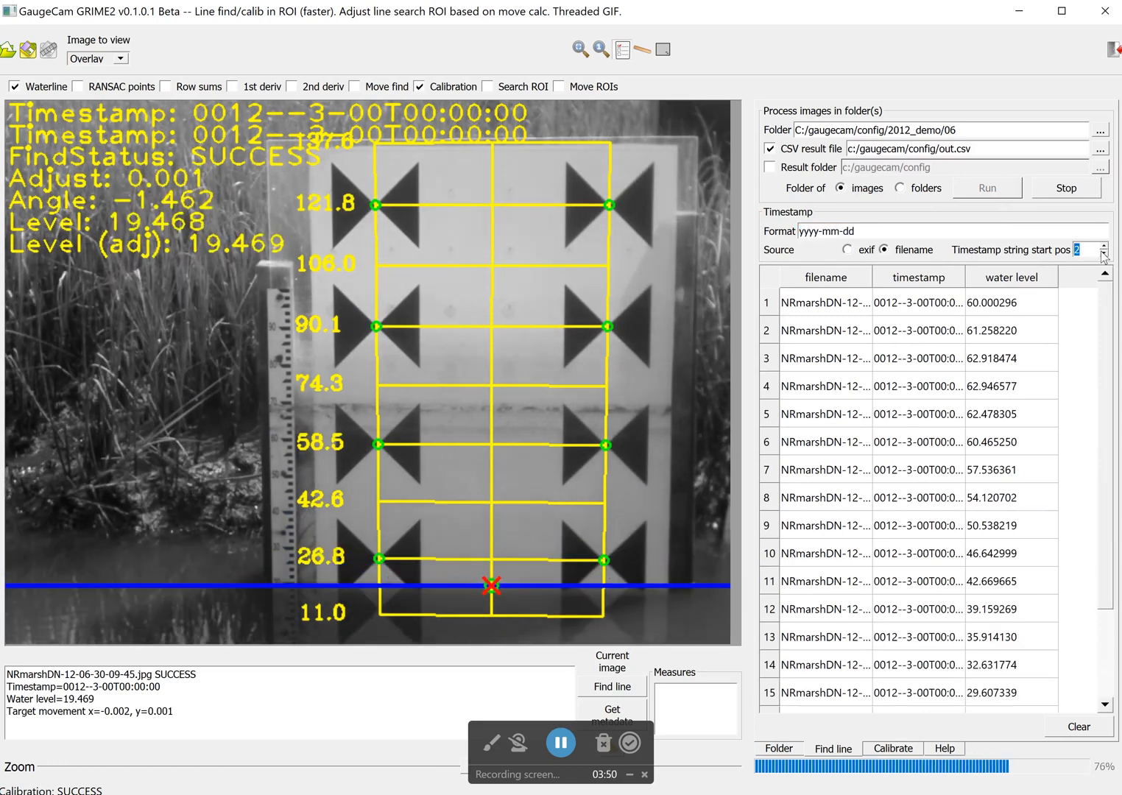
{"action": "type", "text": "0"}
{"action": "left_click", "coordinate": [1072, 190]}
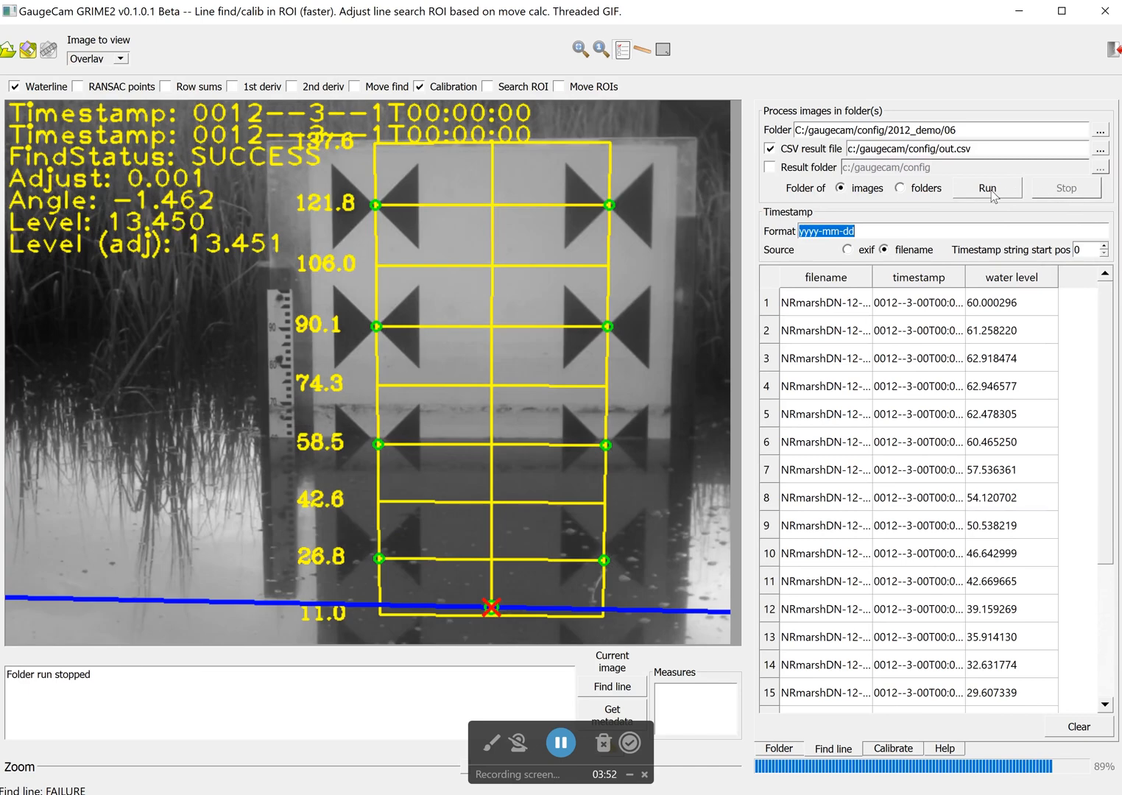
{"action": "left_click", "coordinate": [991, 192]}
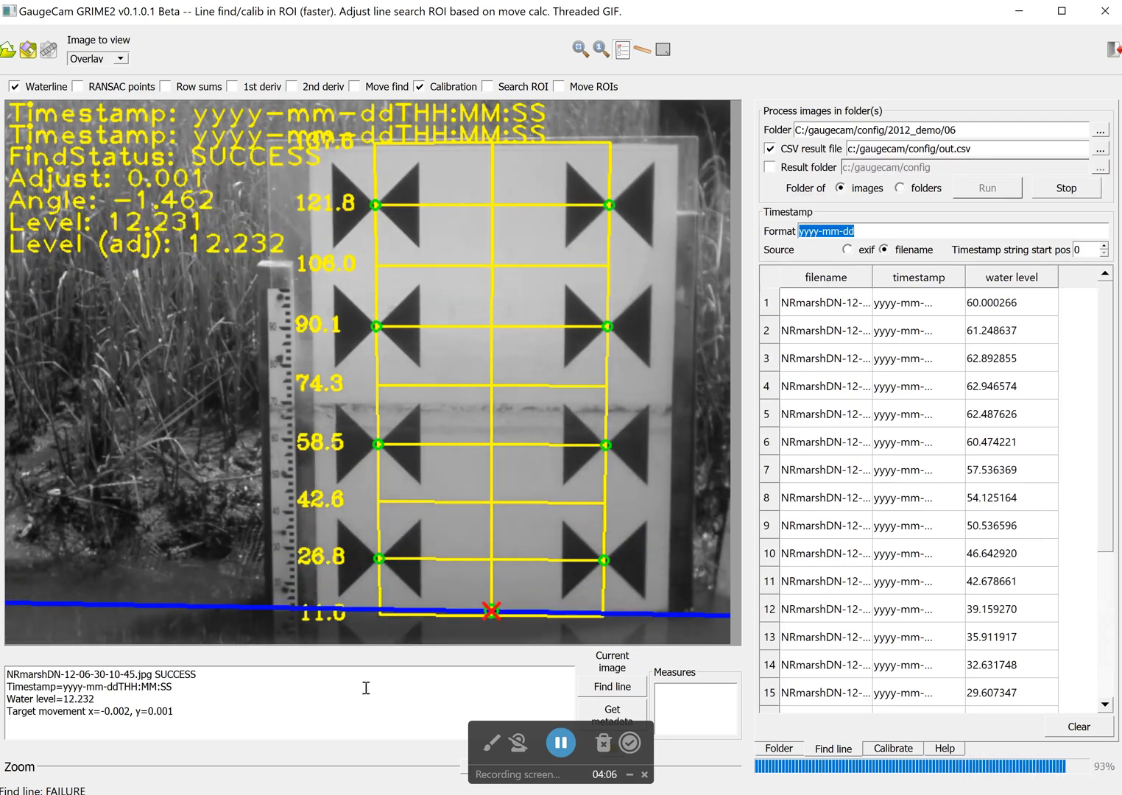
- Set the timestamp source to exif for the folder processing
{"action": "left_click", "coordinate": [847, 250]}
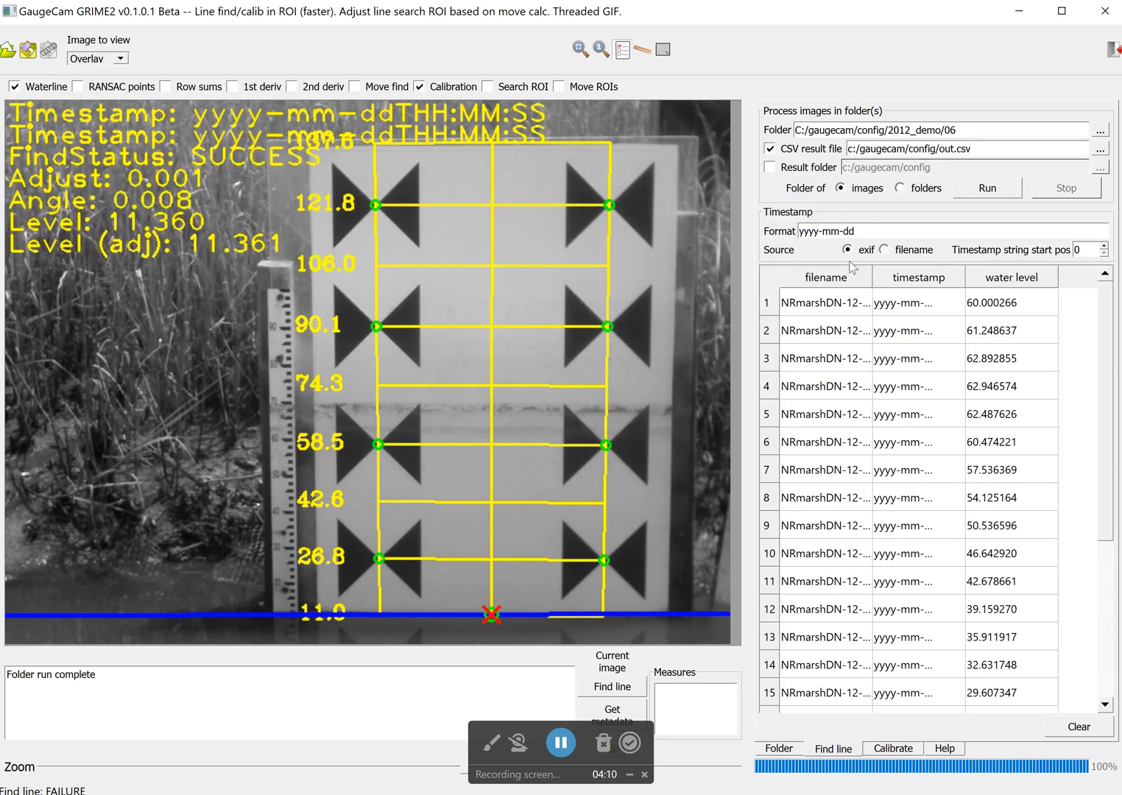
{"action": "left_click", "coordinate": [858, 232]}
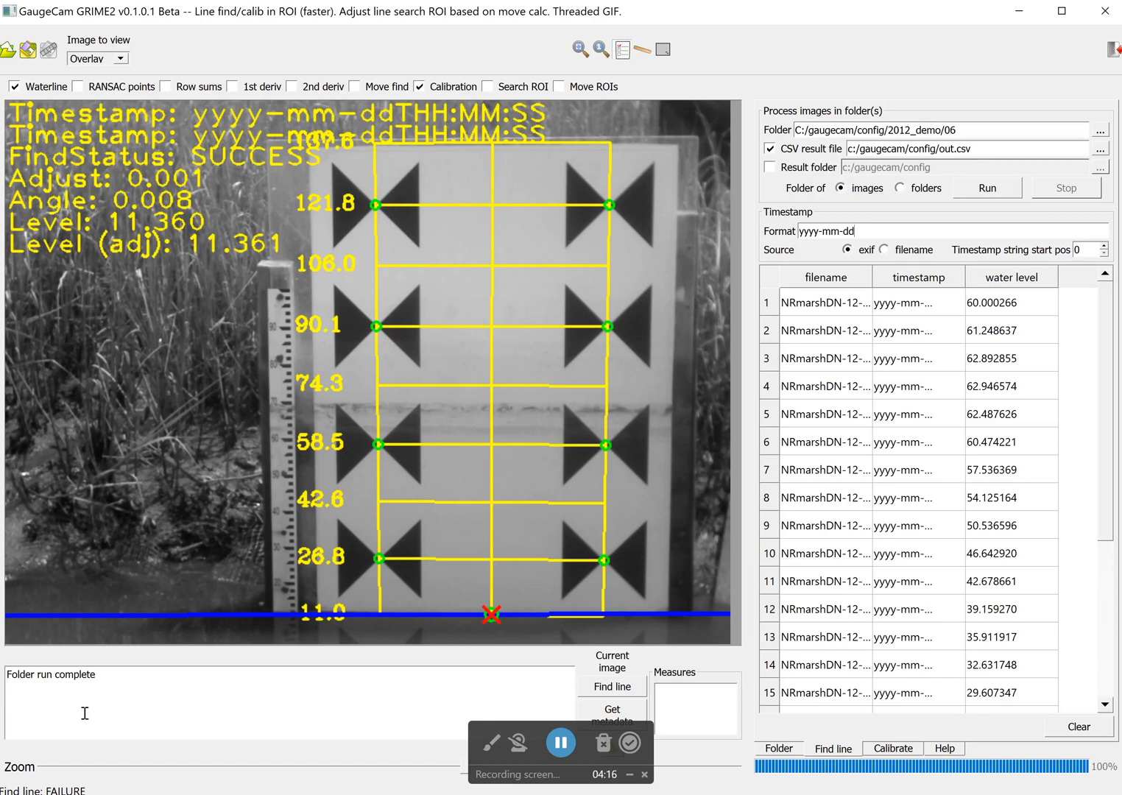
{"action": "left_click", "coordinate": [630, 744]}
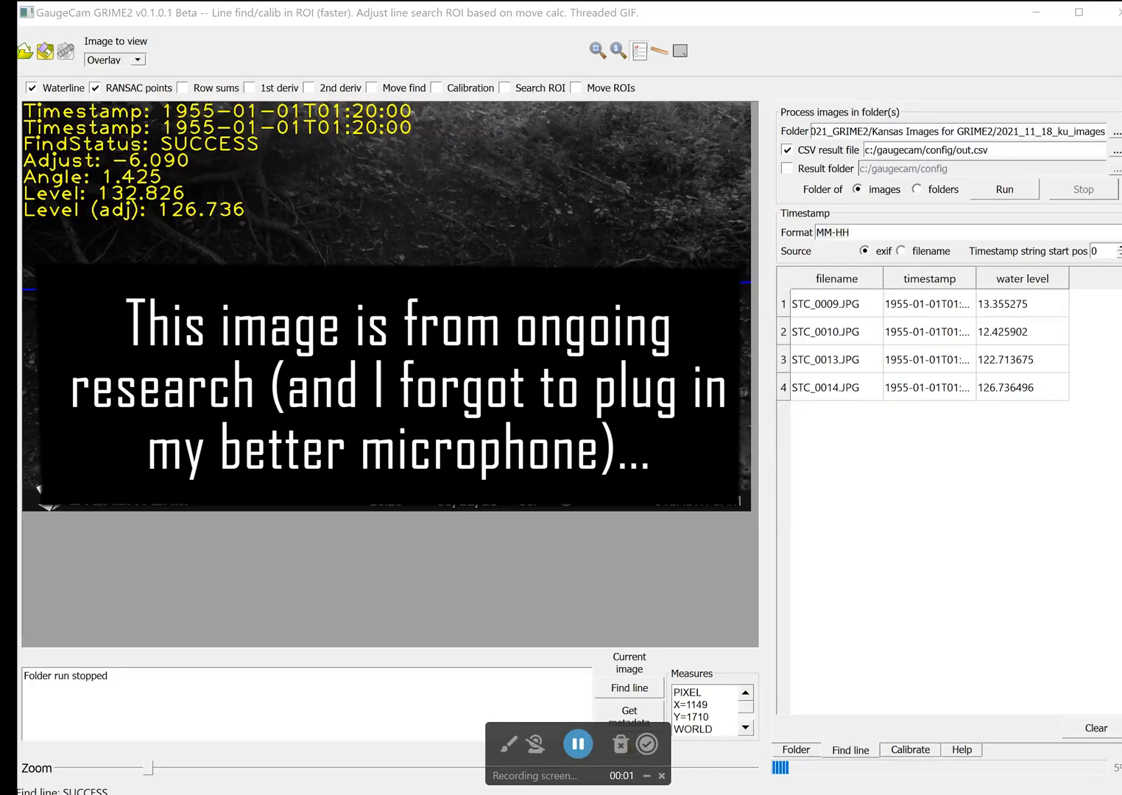
- Get the metadata of the current research image and examine its exif features and the folder's filenames
{"action": "left_click", "coordinate": [647, 713]}
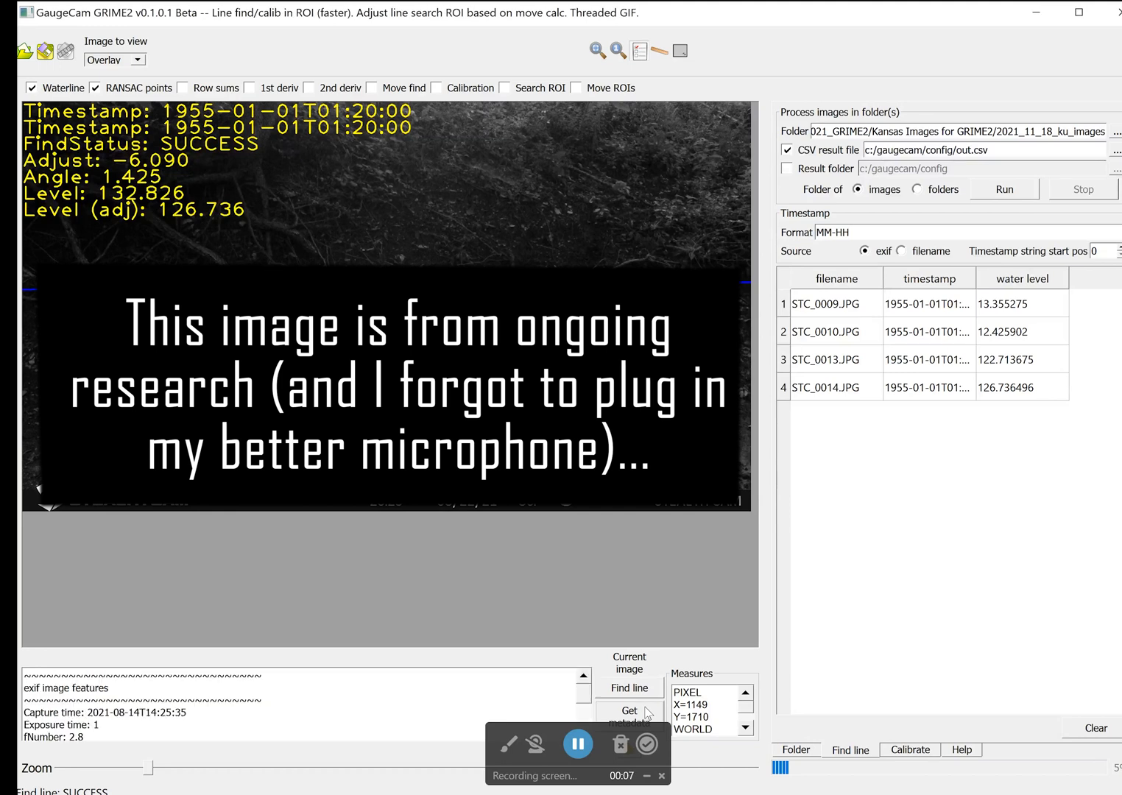
{"action": "scroll", "coordinate": [132, 709], "scroll_direction": "down", "scroll_amount": 1}
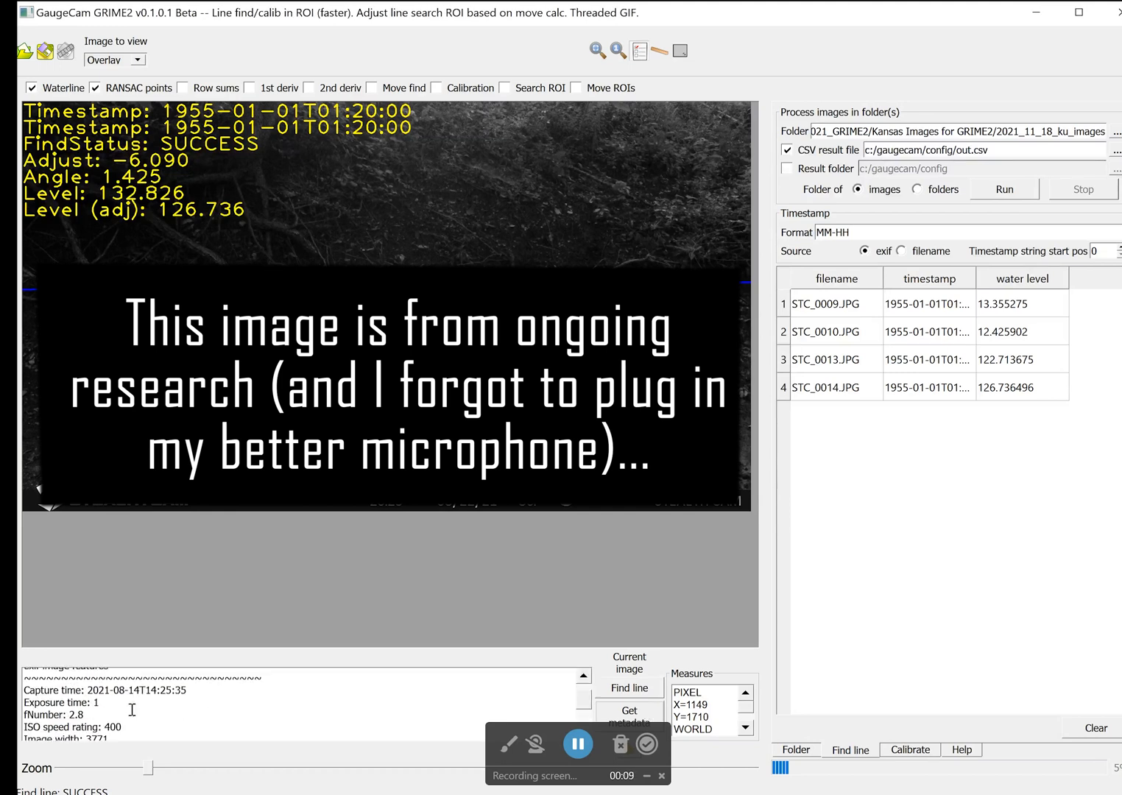
{"action": "scroll", "coordinate": [132, 709], "scroll_direction": "down", "scroll_amount": 3}
{"action": "scroll", "coordinate": [132, 709], "scroll_direction": "up", "scroll_amount": 2}
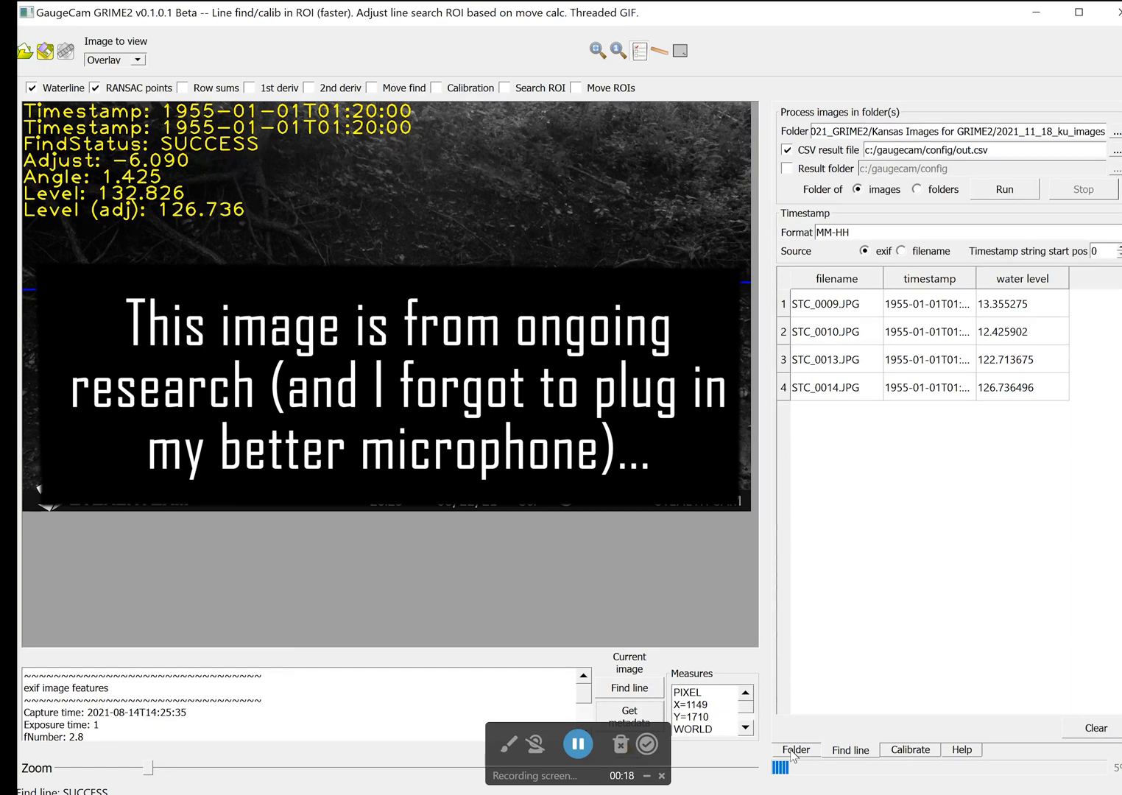
{"action": "left_click", "coordinate": [849, 749]}
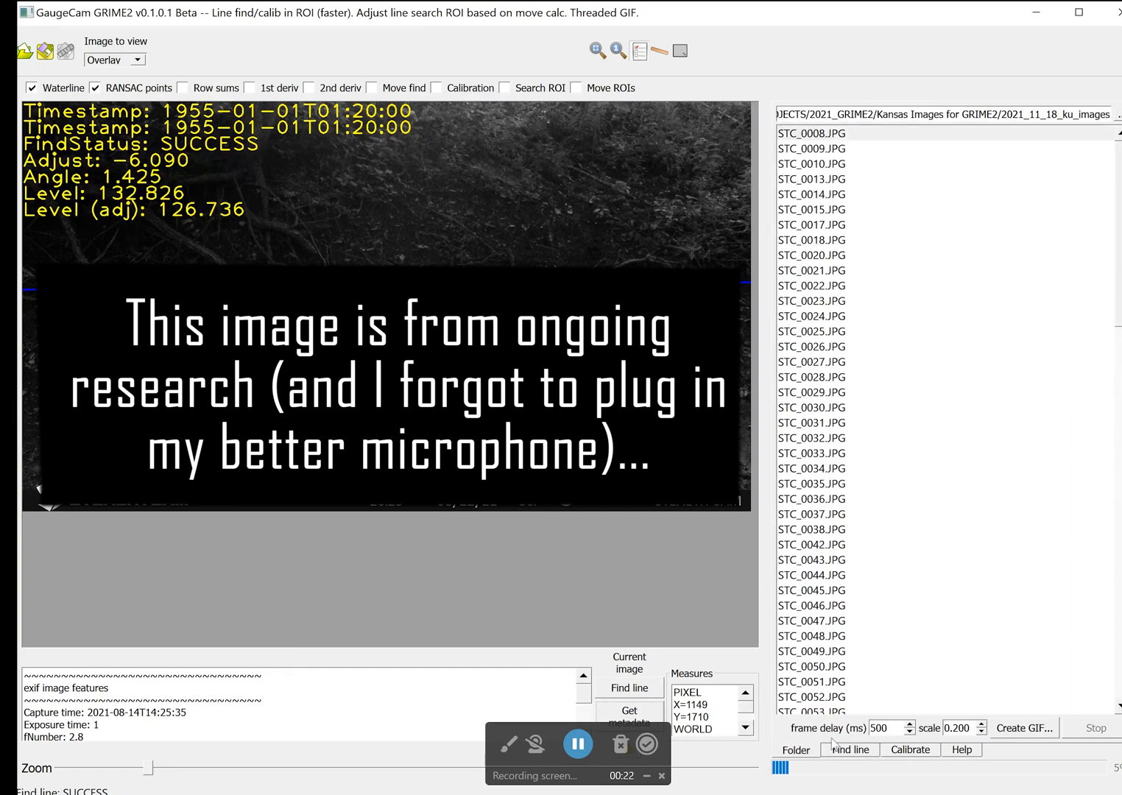
{"action": "left_click", "coordinate": [850, 753]}
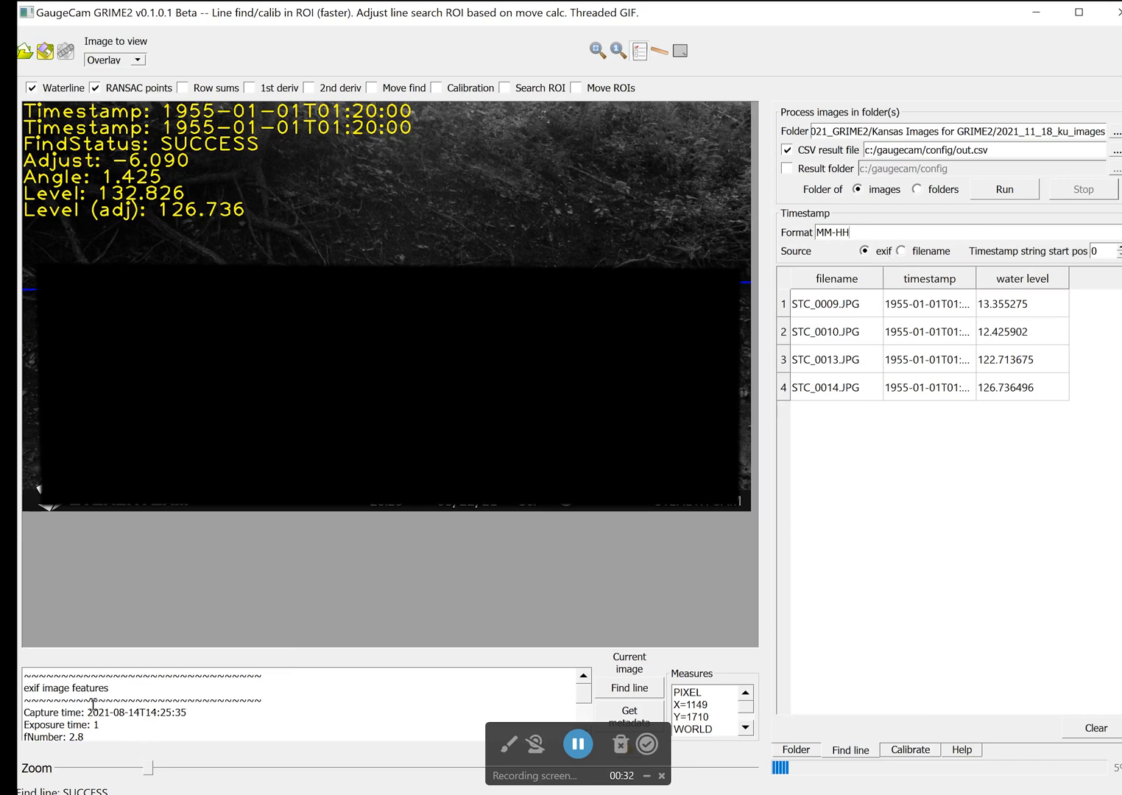
- Copy the capture time 2021-08-14T14:25:35 from the exif image features and paste it over the existing timestamp format
{"action": "left_click_drag", "start_coordinate": [88, 711], "coordinate": [190, 711]}
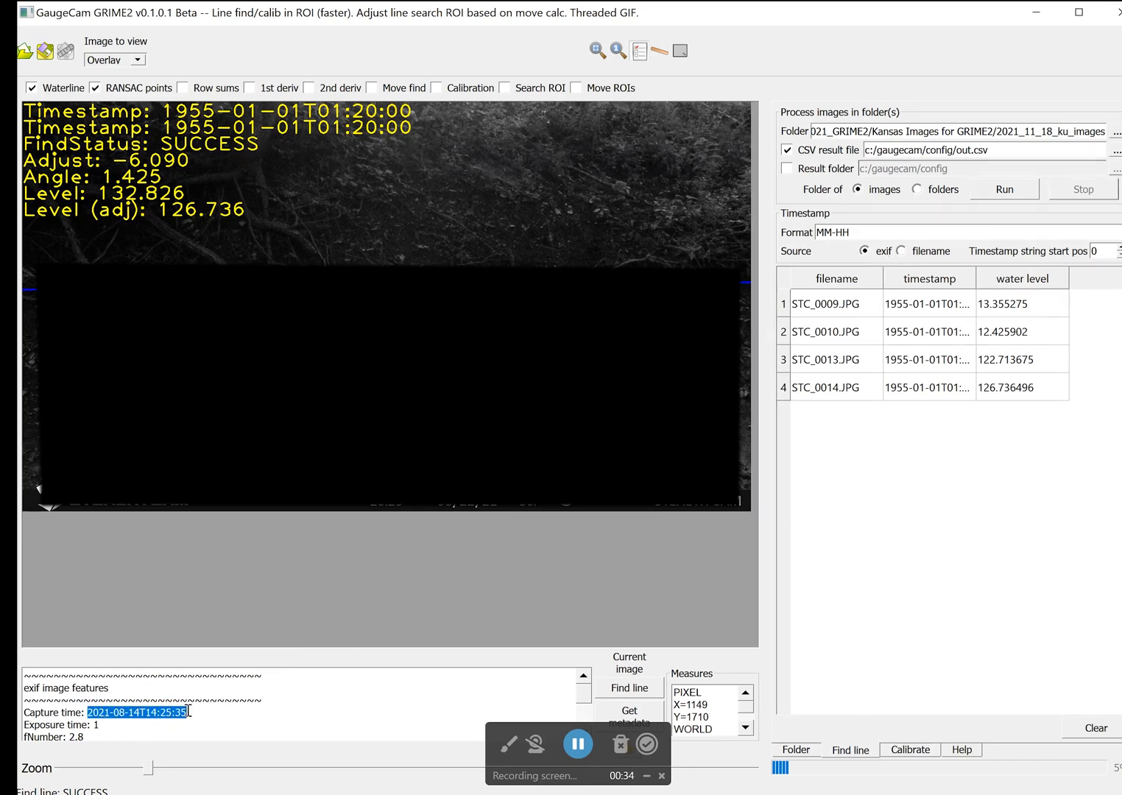
{"action": "right_click", "coordinate": [188, 710]}
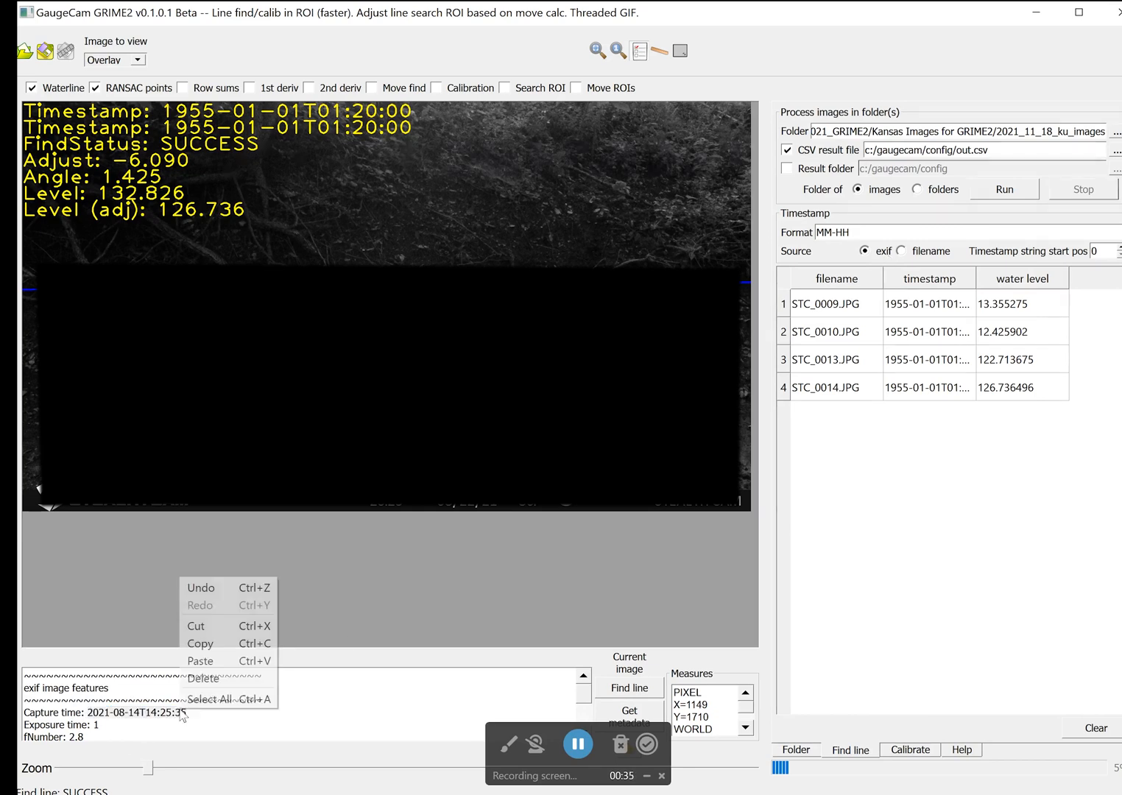
{"action": "left_click", "coordinate": [209, 646]}
{"action": "left_click_drag", "start_coordinate": [863, 233], "coordinate": [790, 235]}
{"action": "right_click", "coordinate": [822, 231]}
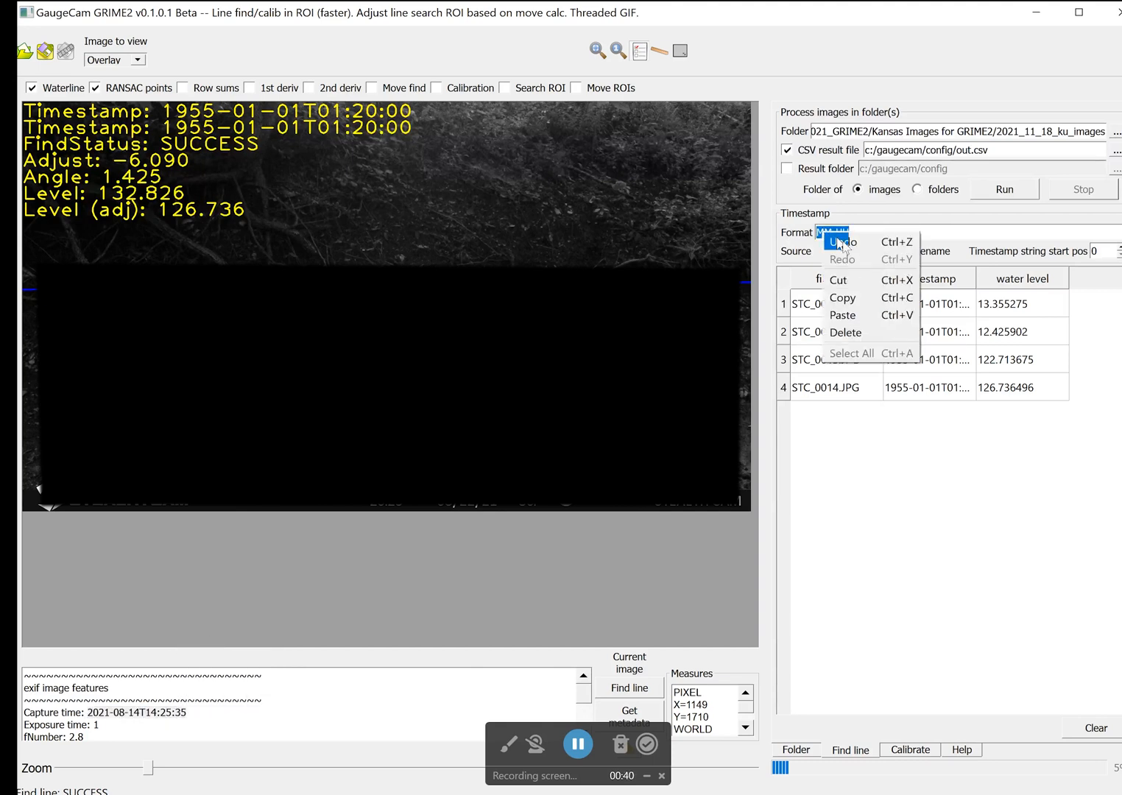
{"action": "left_click", "coordinate": [866, 315]}
- Replace the digits of the pasted capture time with placeholders so the timestamp format reads yyyy-mm-ddTHH:MM:SS
{"action": "triple_click", "coordinate": [836, 232]}
{"action": "double_click", "coordinate": [837, 233]}
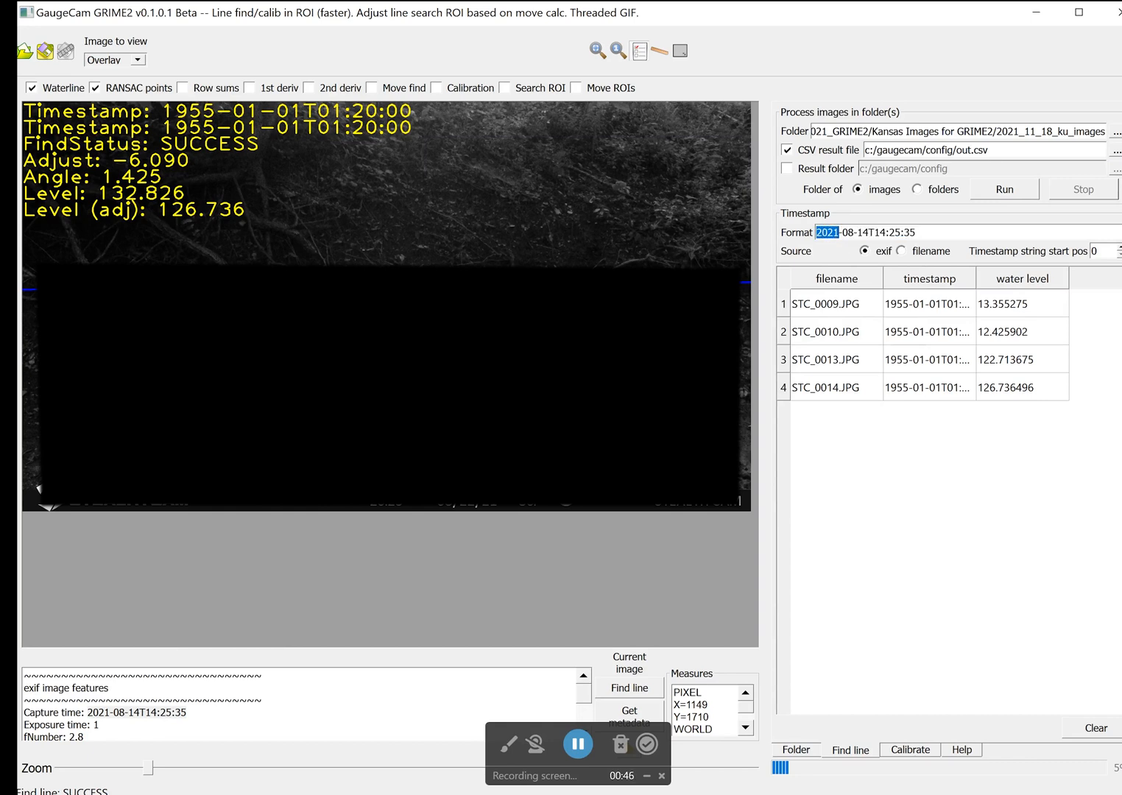
{"action": "type", "text": "yyy"}
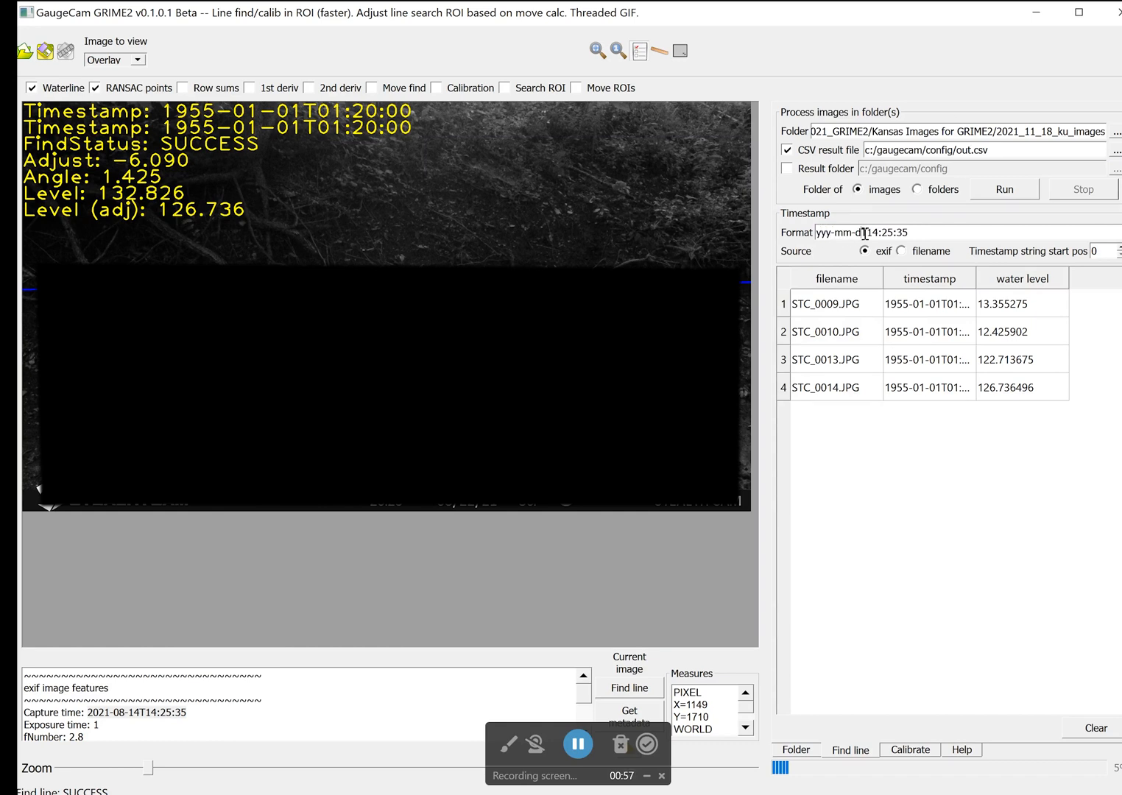
{"action": "type", "text": "dd"}
{"action": "double_click", "coordinate": [876, 232]}
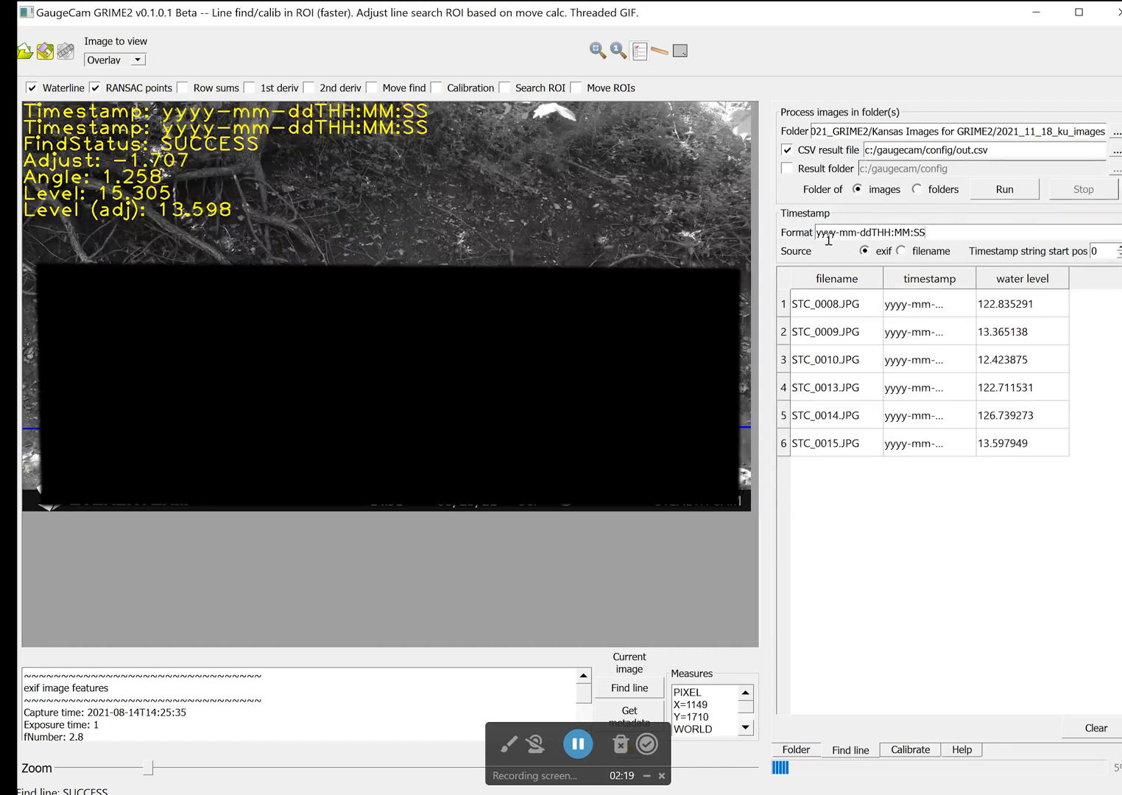
- Run line finding on the image folder and widen the results table's timestamp column to show the full date and time
{"action": "left_click_drag", "start_coordinate": [927, 232], "coordinate": [784, 227]}
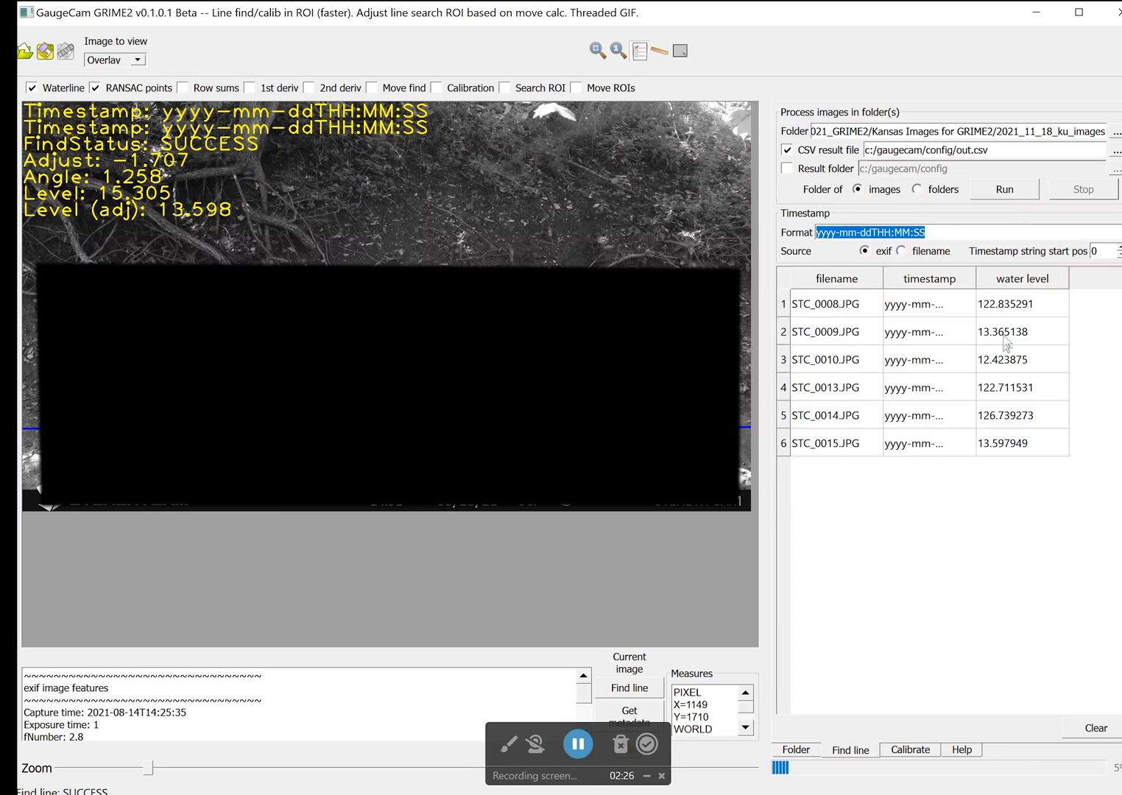
{"action": "left_click", "coordinate": [1015, 190]}
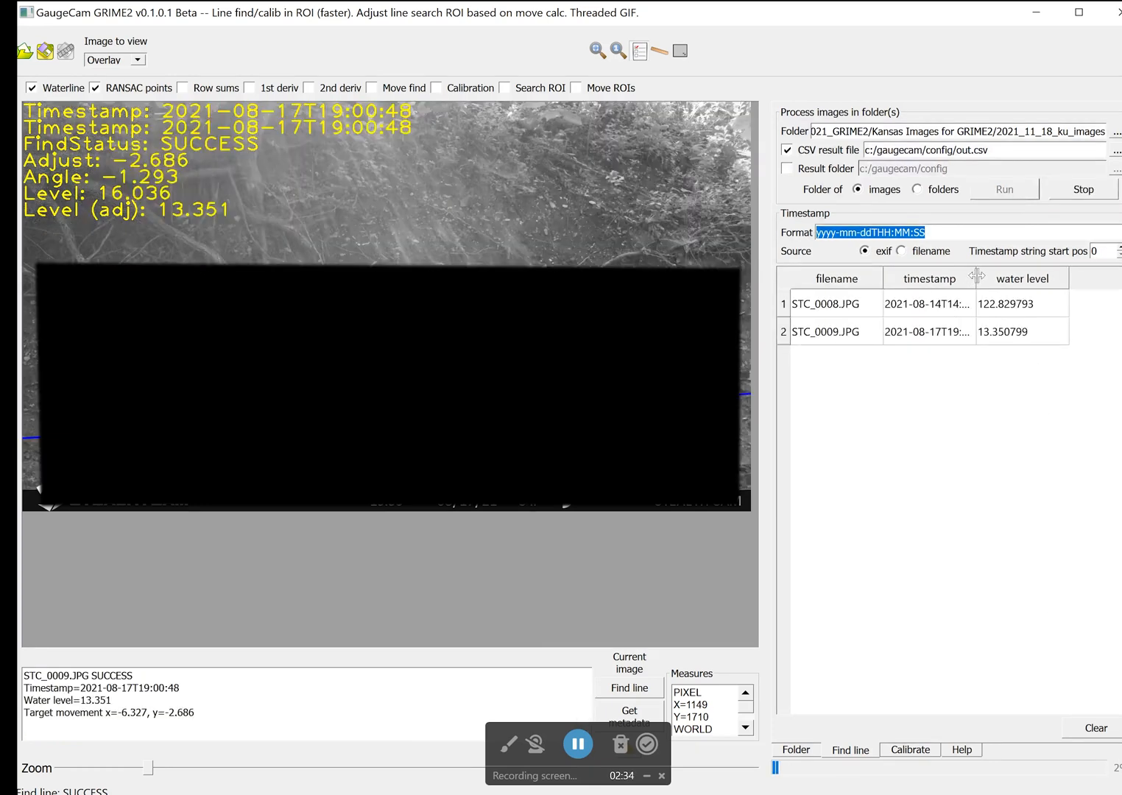
{"action": "left_click_drag", "start_coordinate": [975, 279], "coordinate": [1030, 277]}
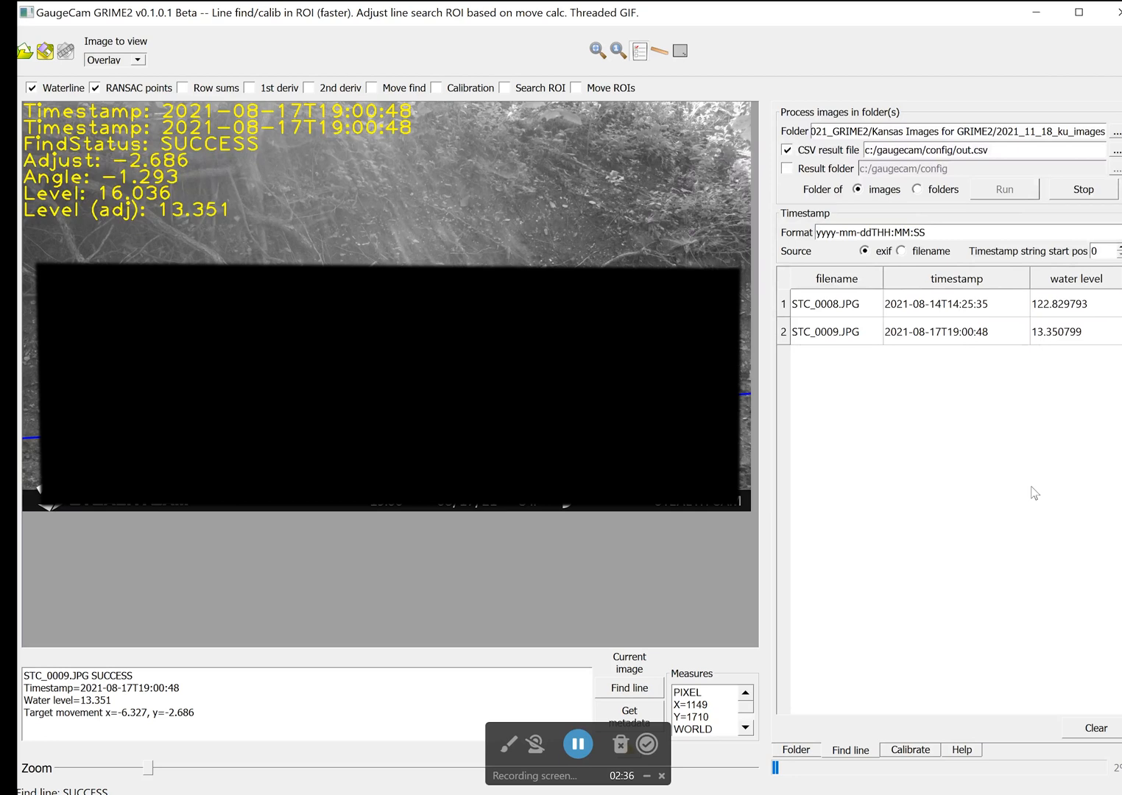